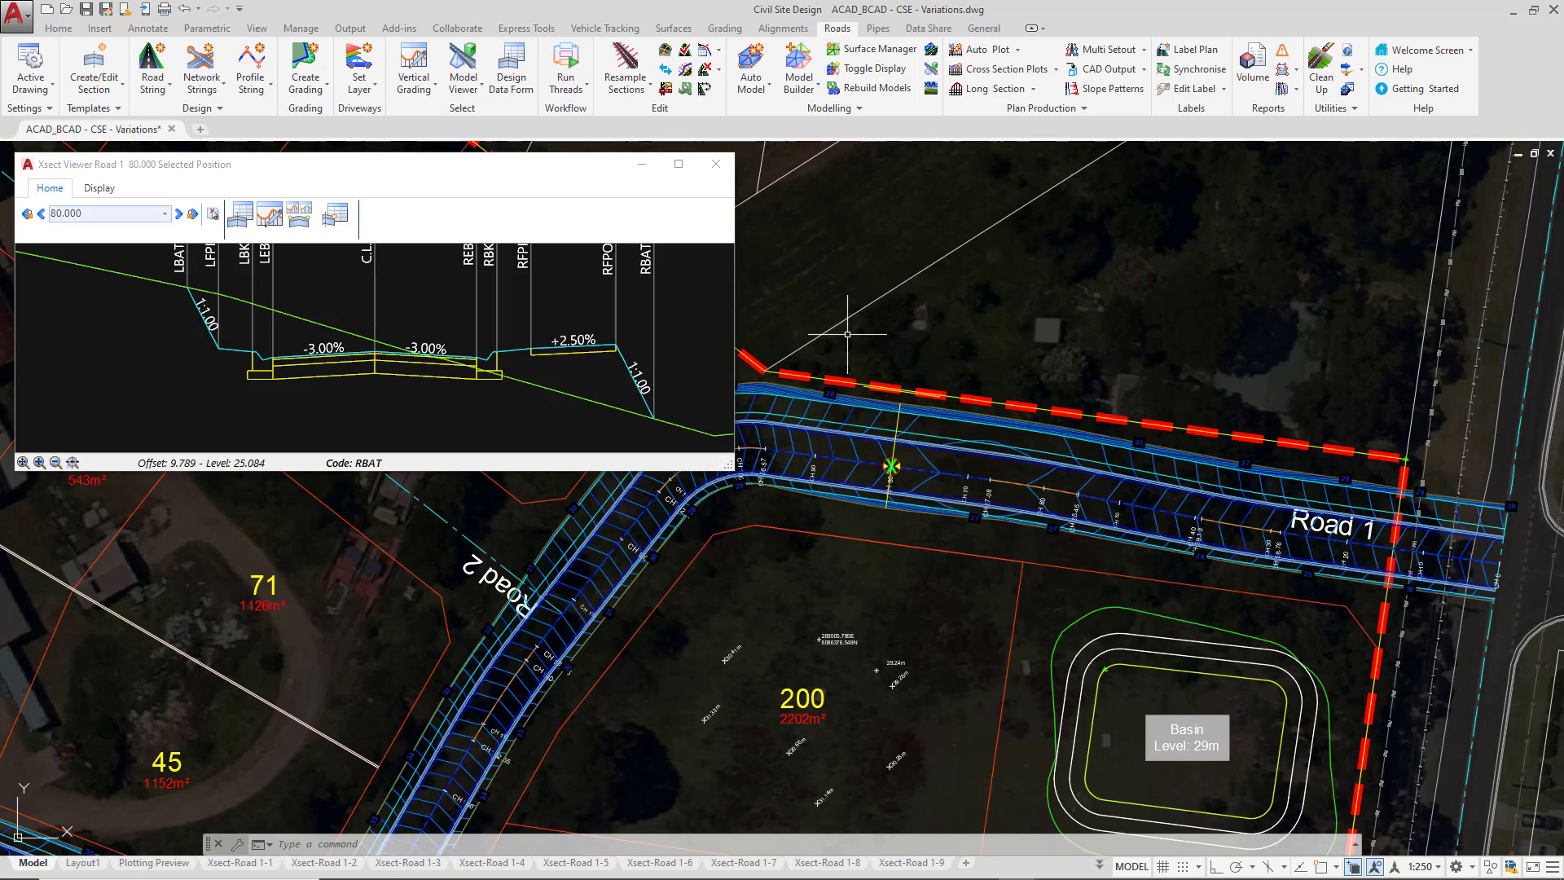
Insert code RTW after RFPO on Road 1's right side, chainage 0 to 100, with start and end width 0.5, slope -2 and plot flag yes
{"action": "scroll", "coordinate": [891, 416], "scroll_direction": "up", "scroll_amount": 4}
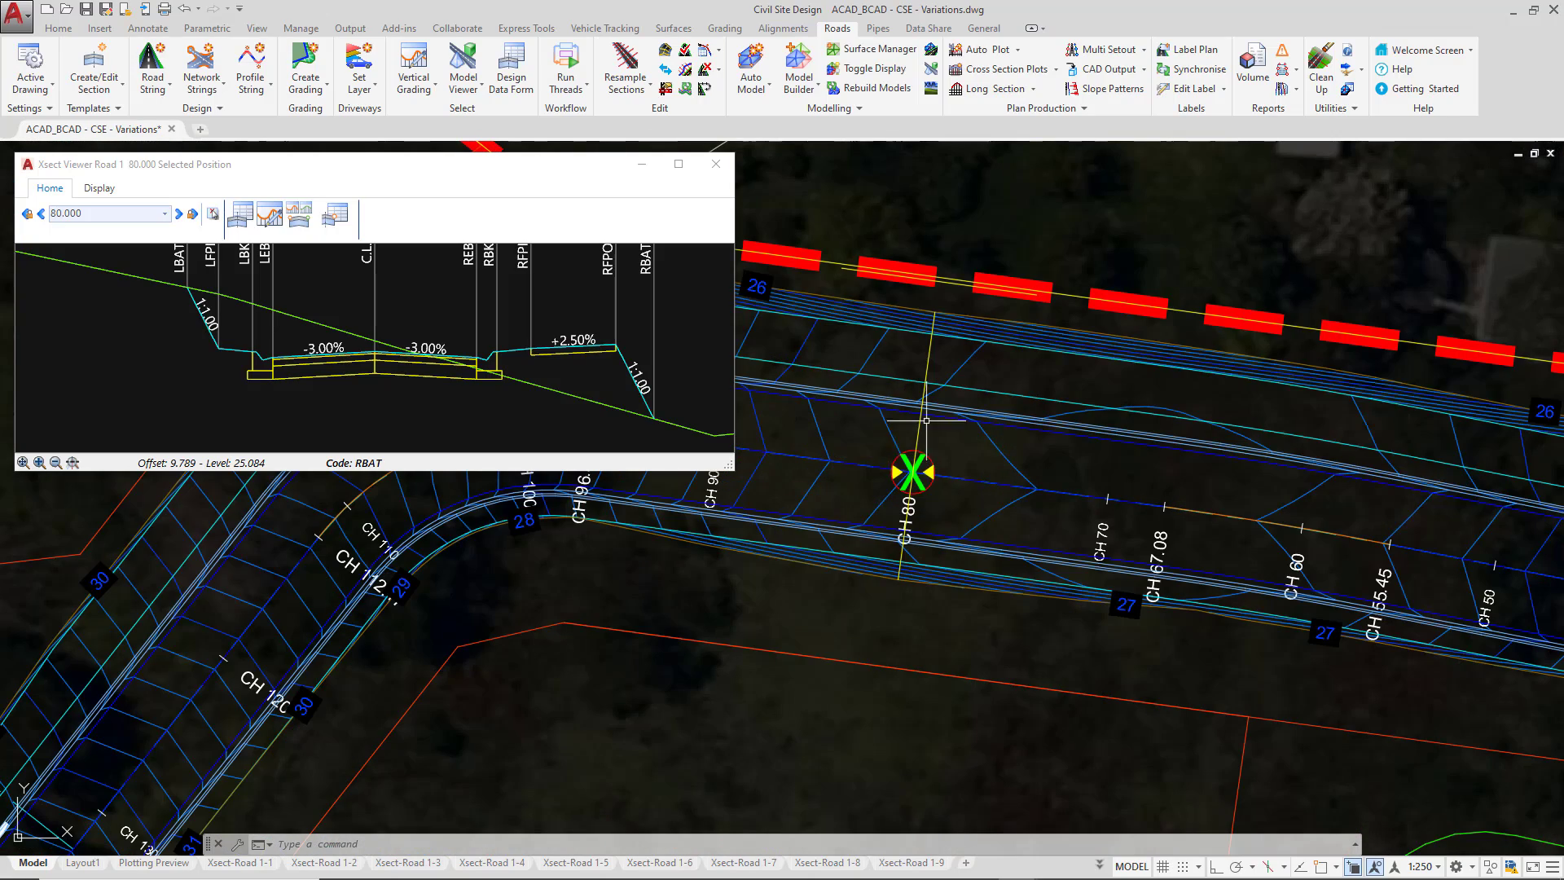
{"action": "scroll", "coordinate": [973, 369], "scroll_direction": "down", "scroll_amount": 3}
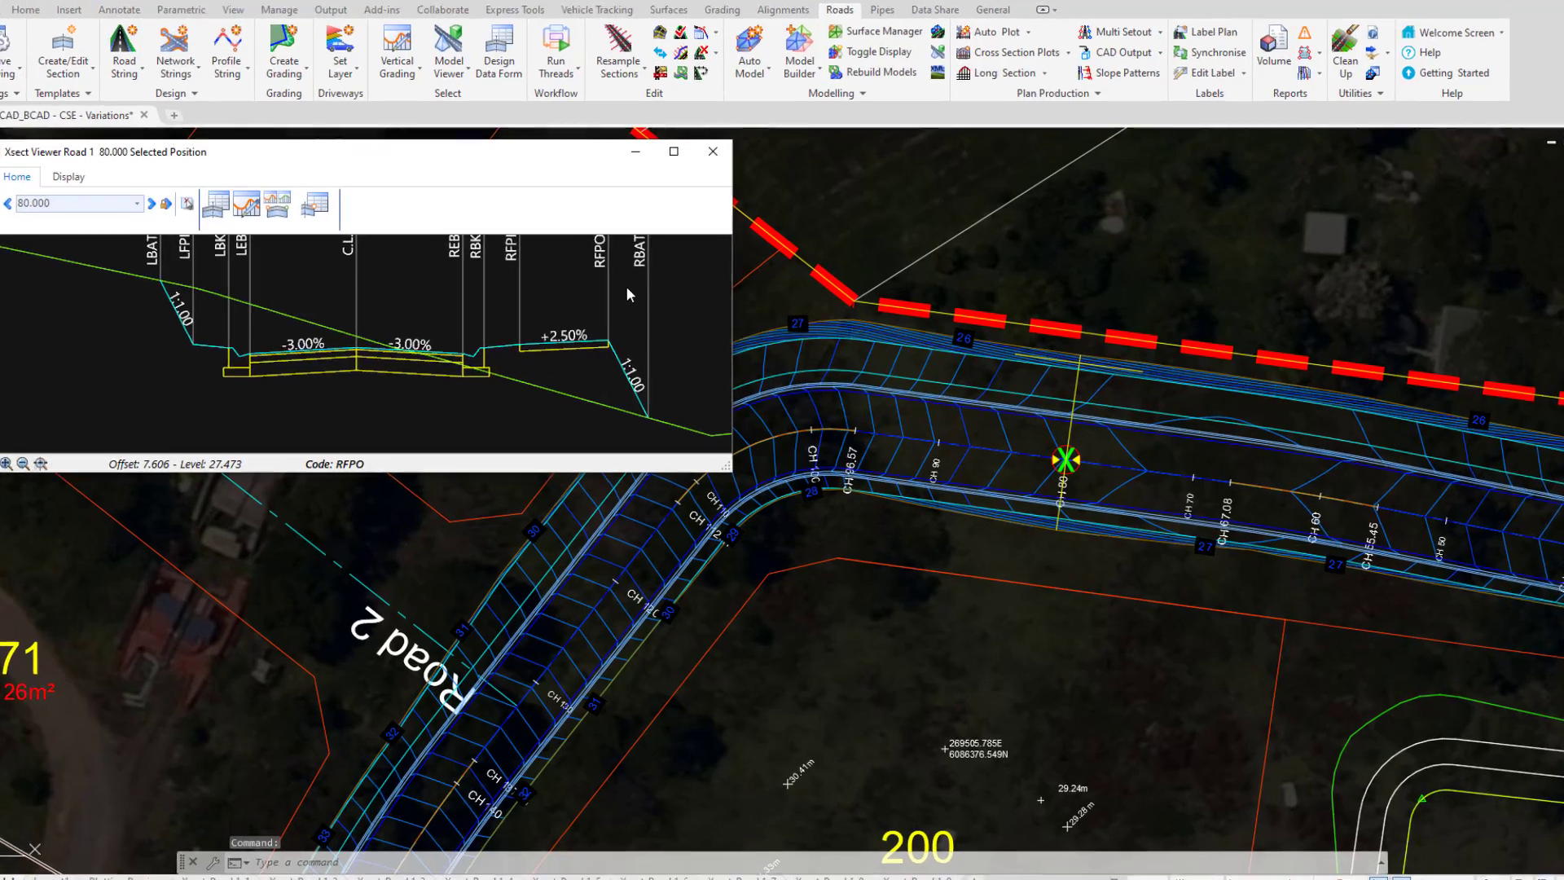
{"action": "right_click", "coordinate": [633, 295]}
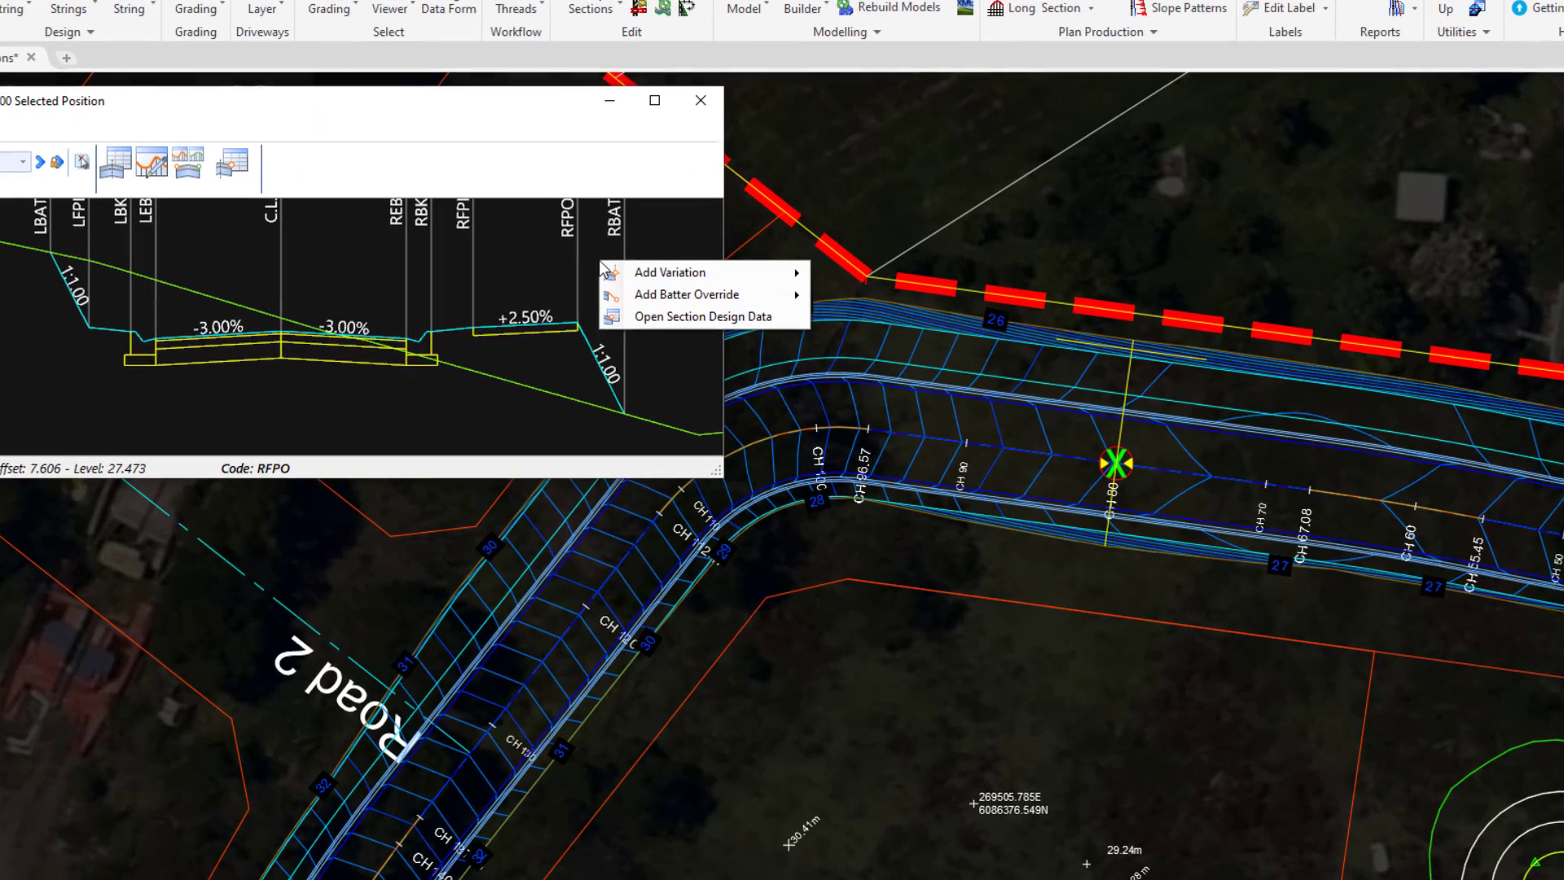
{"action": "mouse_move", "coordinate": [692, 270]}
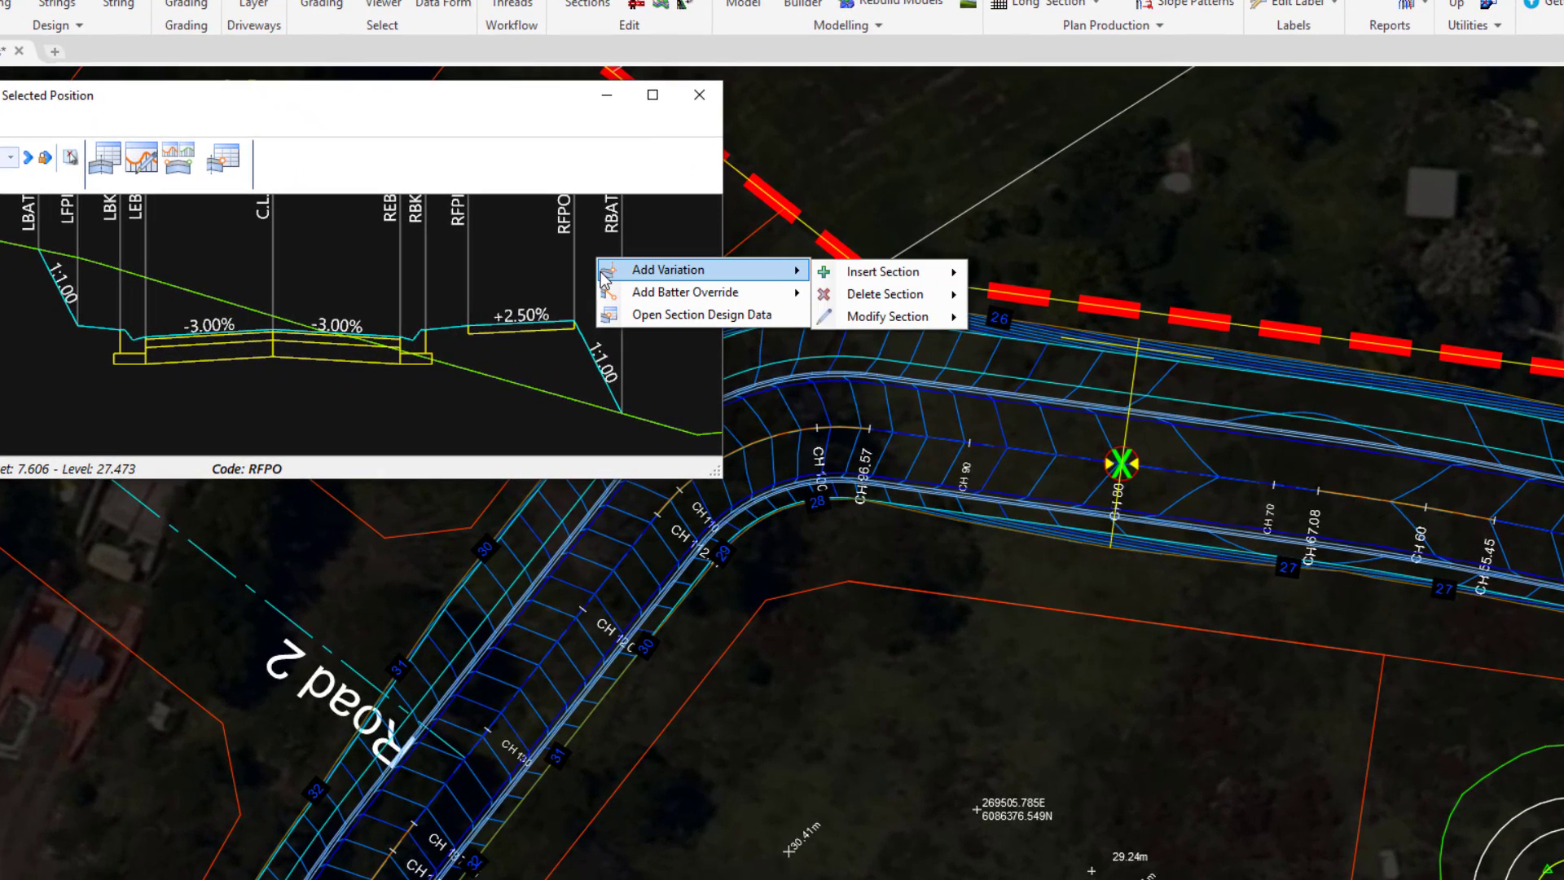
{"action": "mouse_move", "coordinate": [837, 277]}
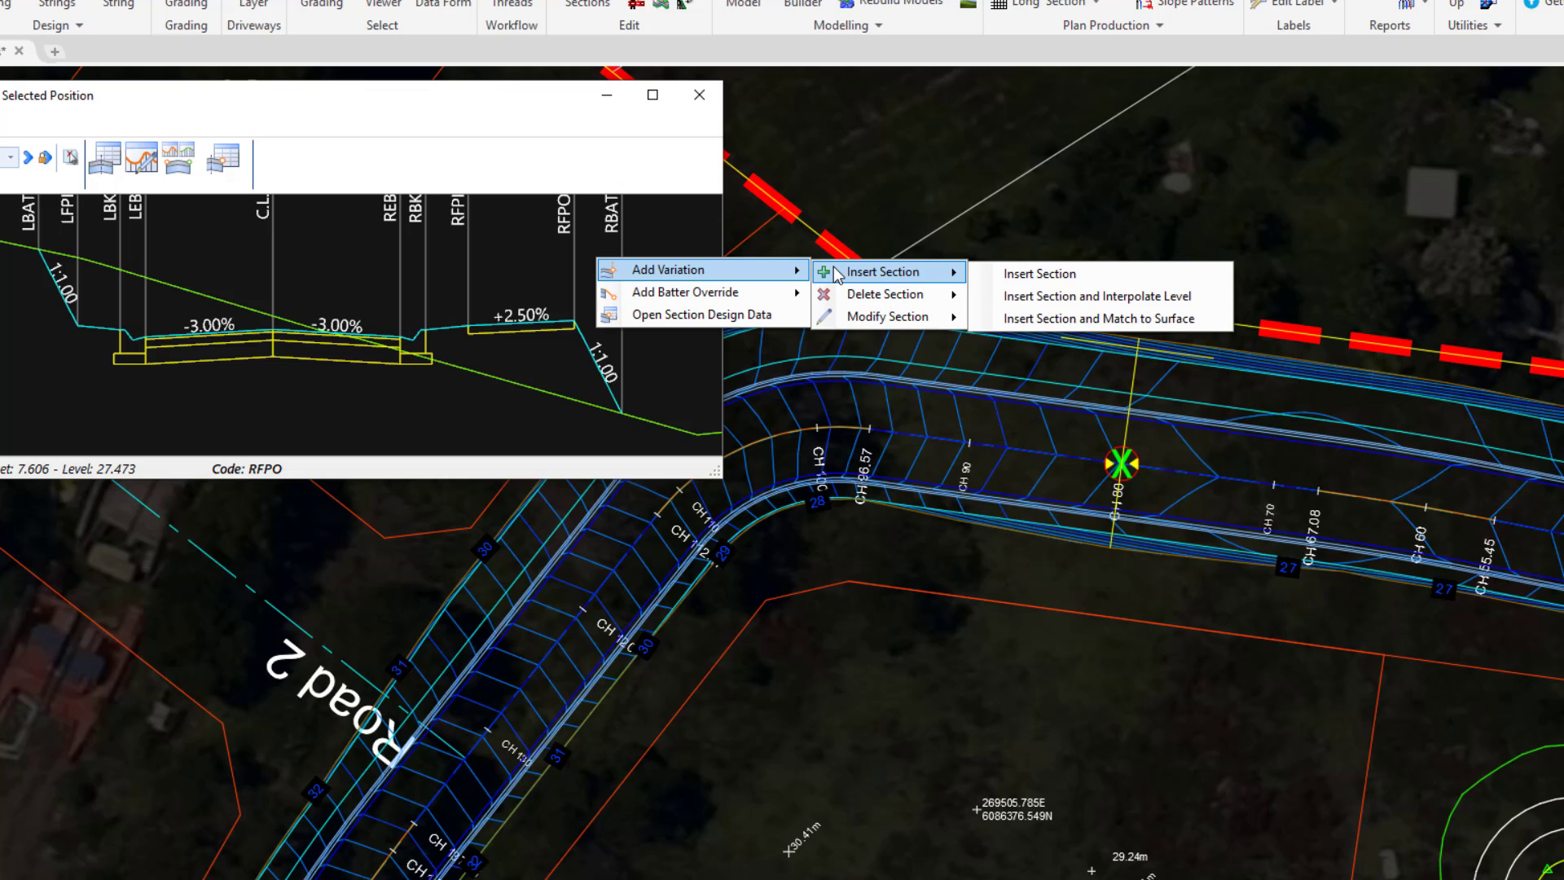
{"action": "left_click", "coordinate": [1025, 274]}
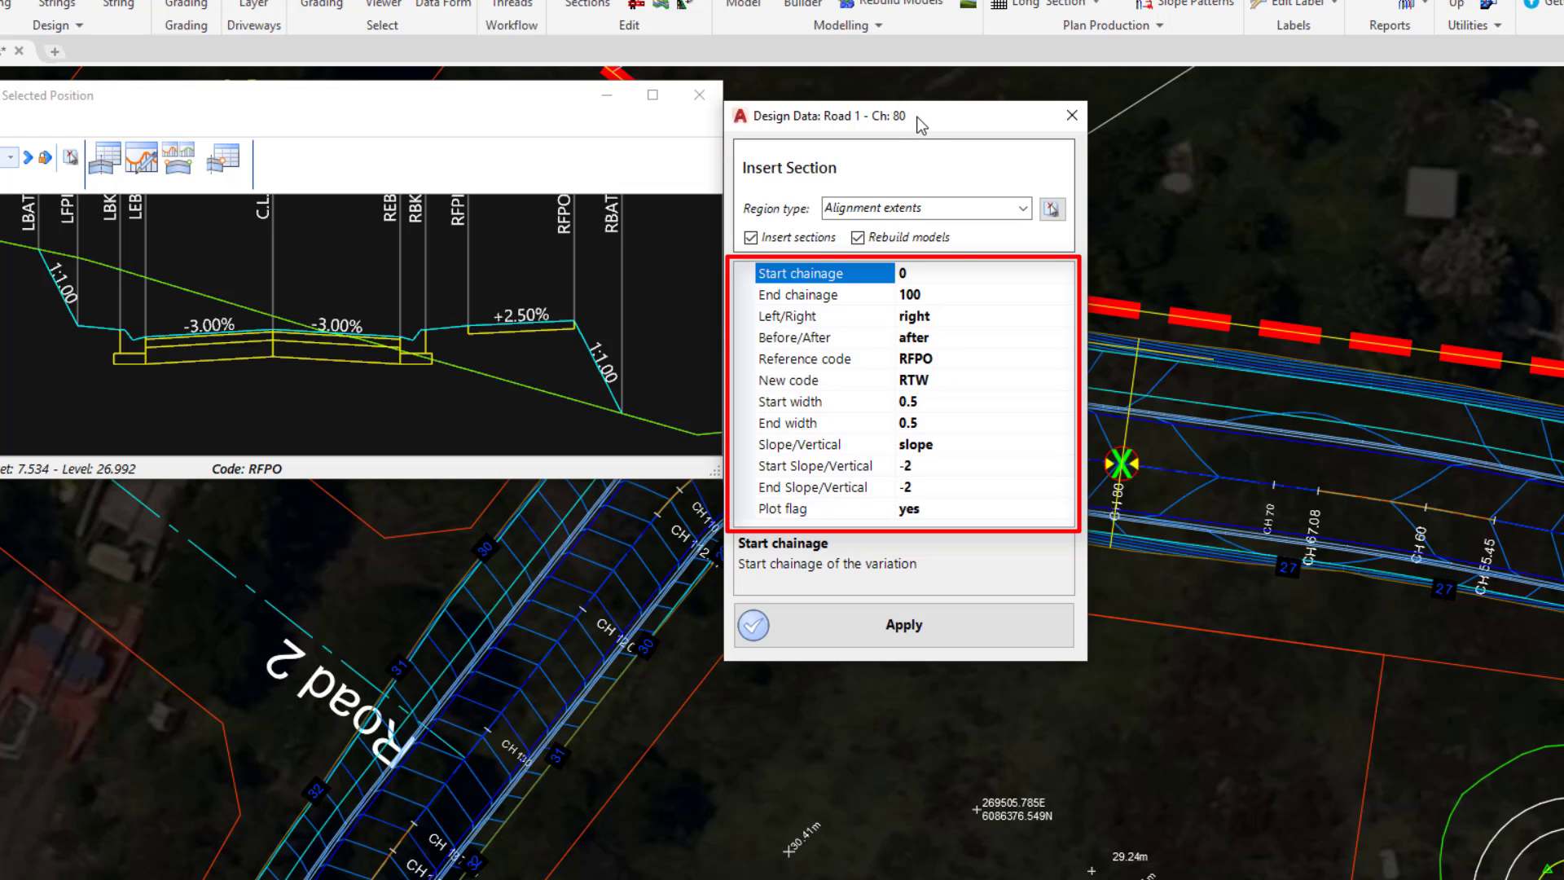
{"action": "left_click", "coordinate": [935, 294]}
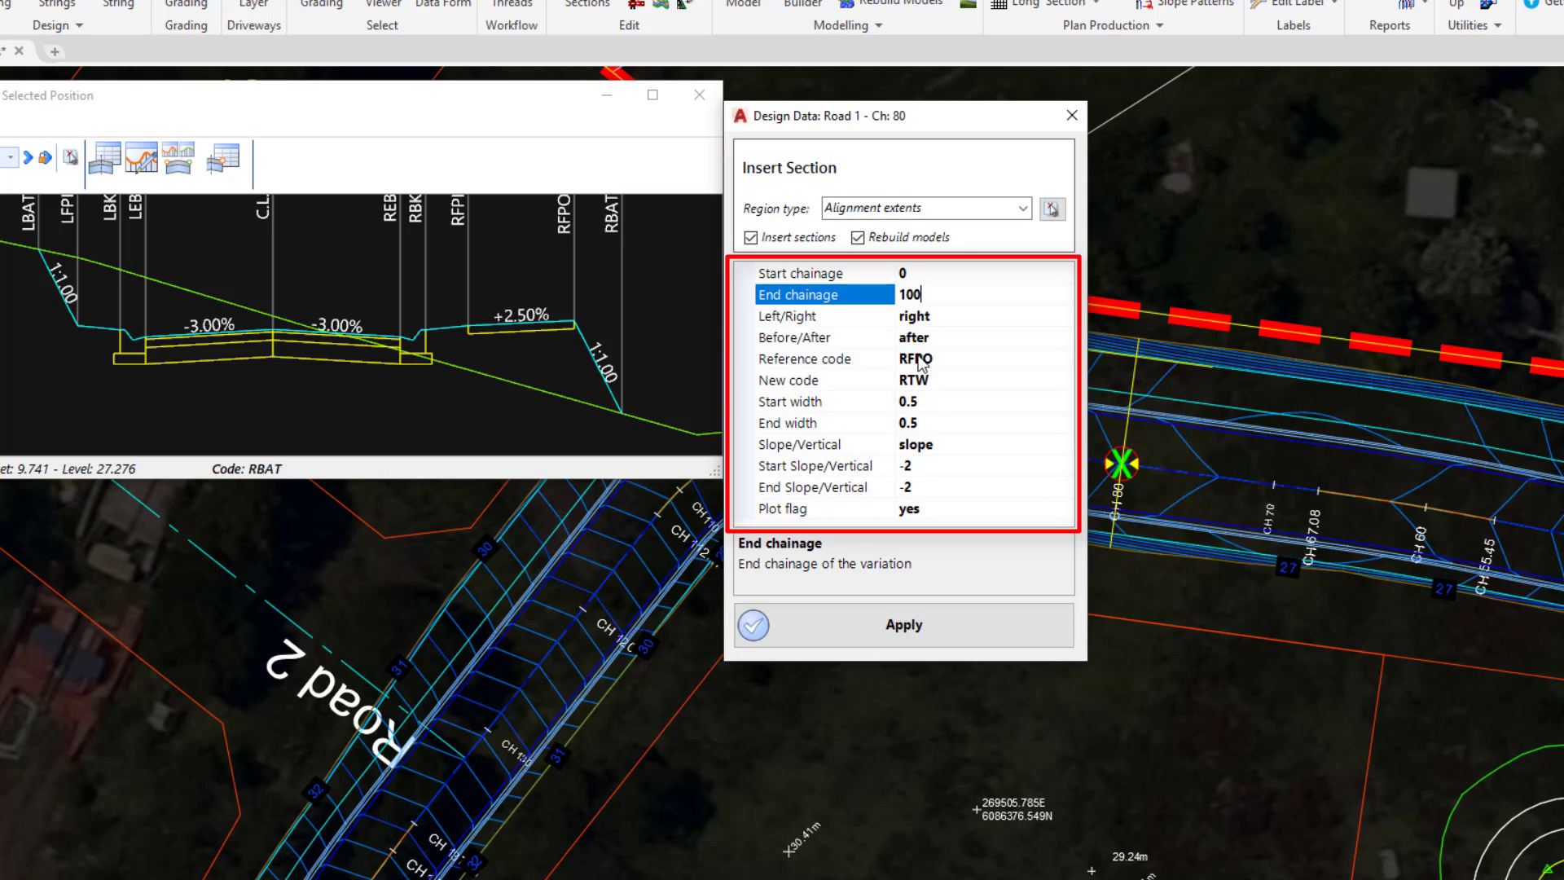
{"action": "left_click", "coordinate": [916, 406]}
{"action": "left_click", "coordinate": [921, 424]}
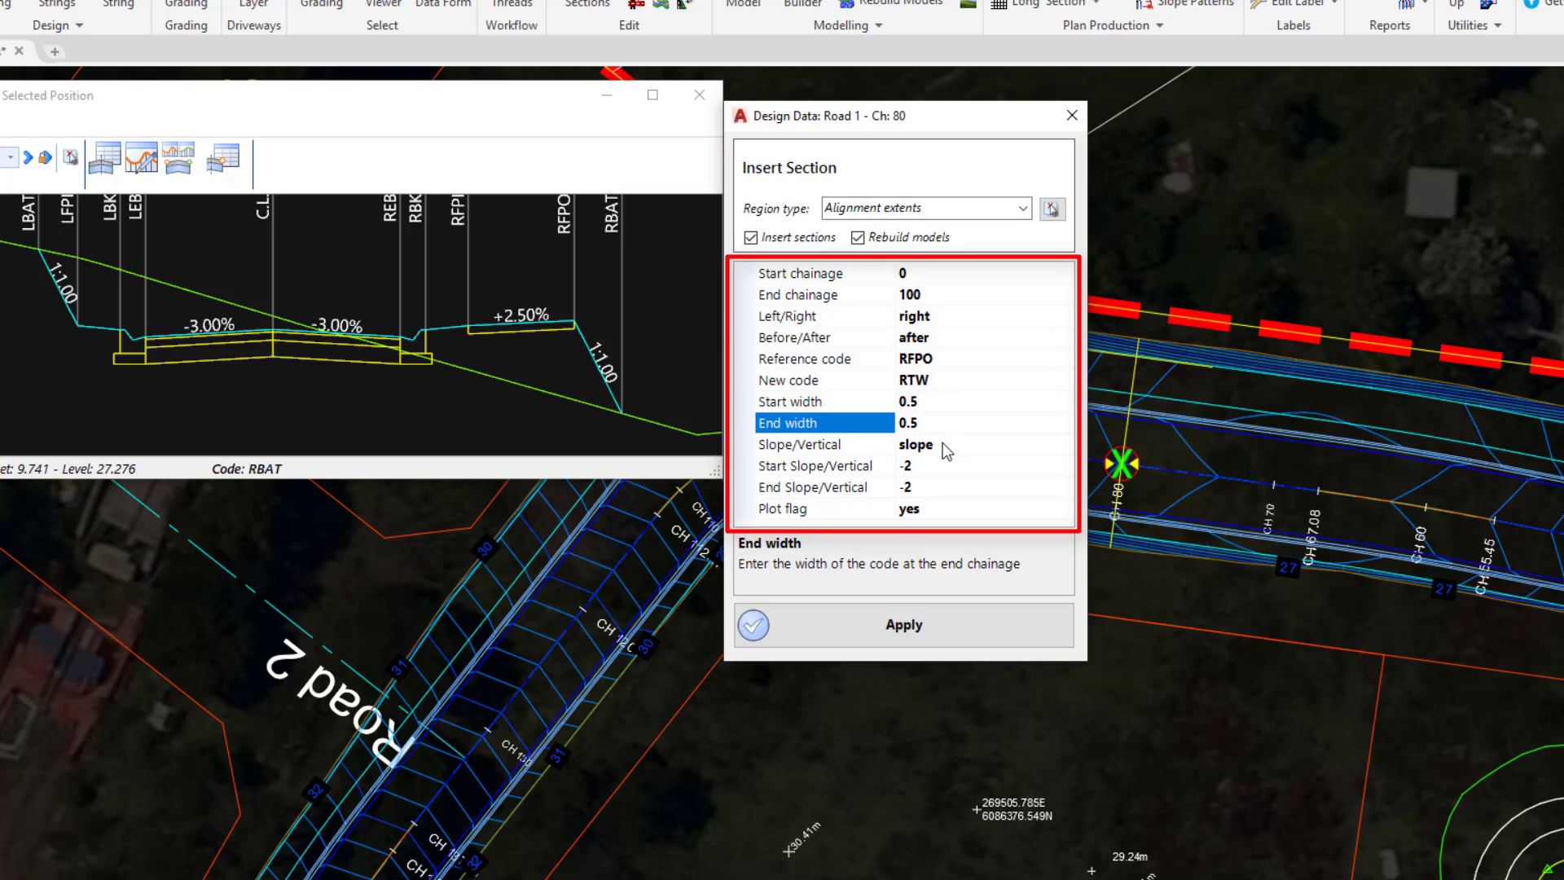
{"action": "left_click", "coordinate": [945, 443]}
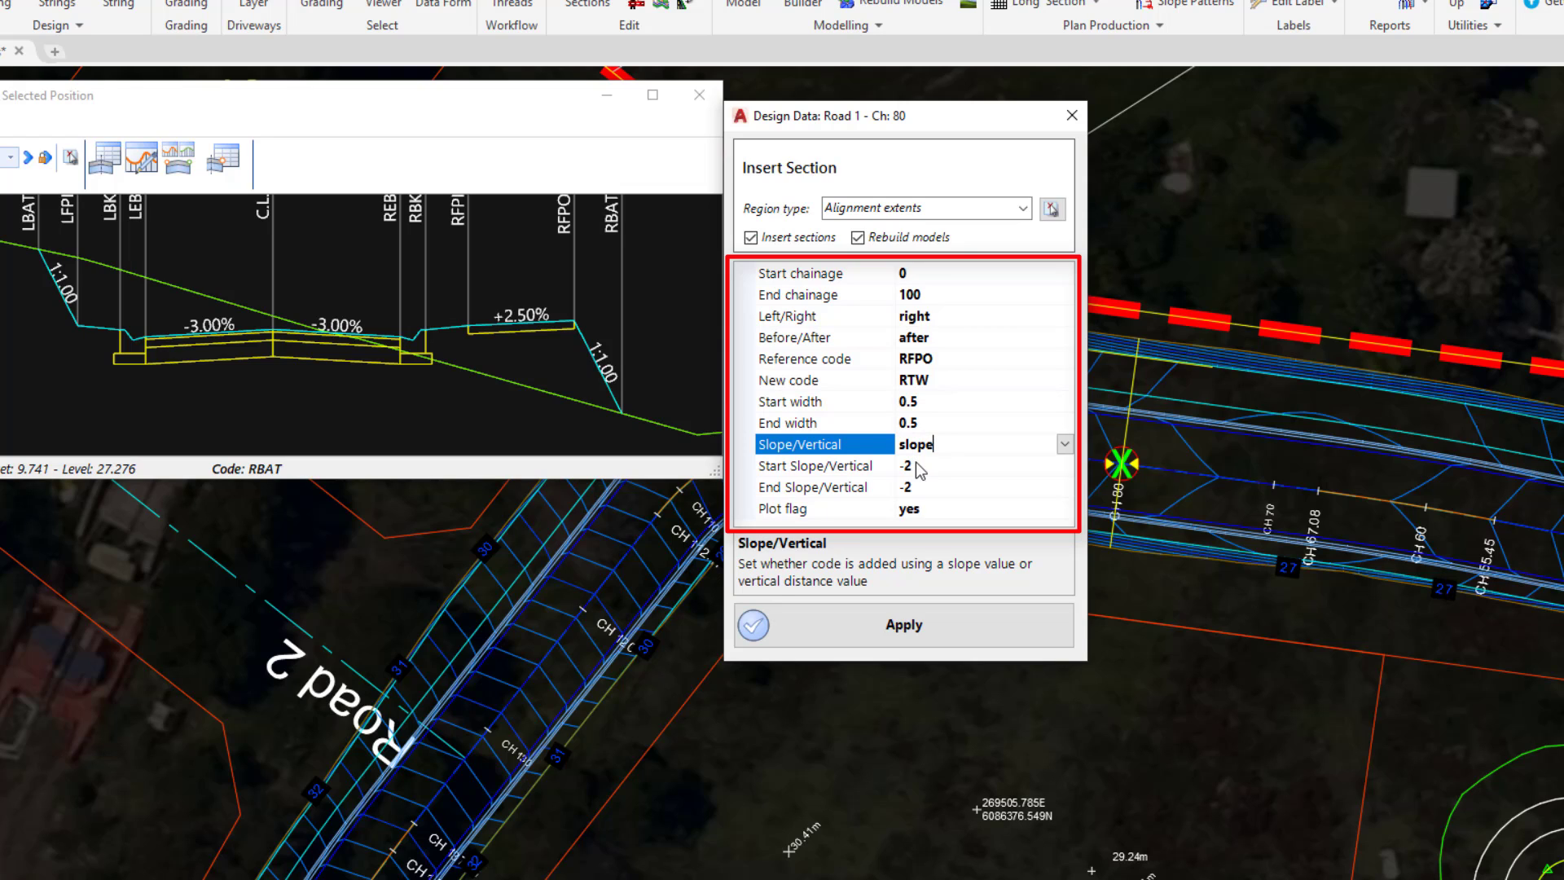
{"action": "left_click", "coordinate": [920, 466]}
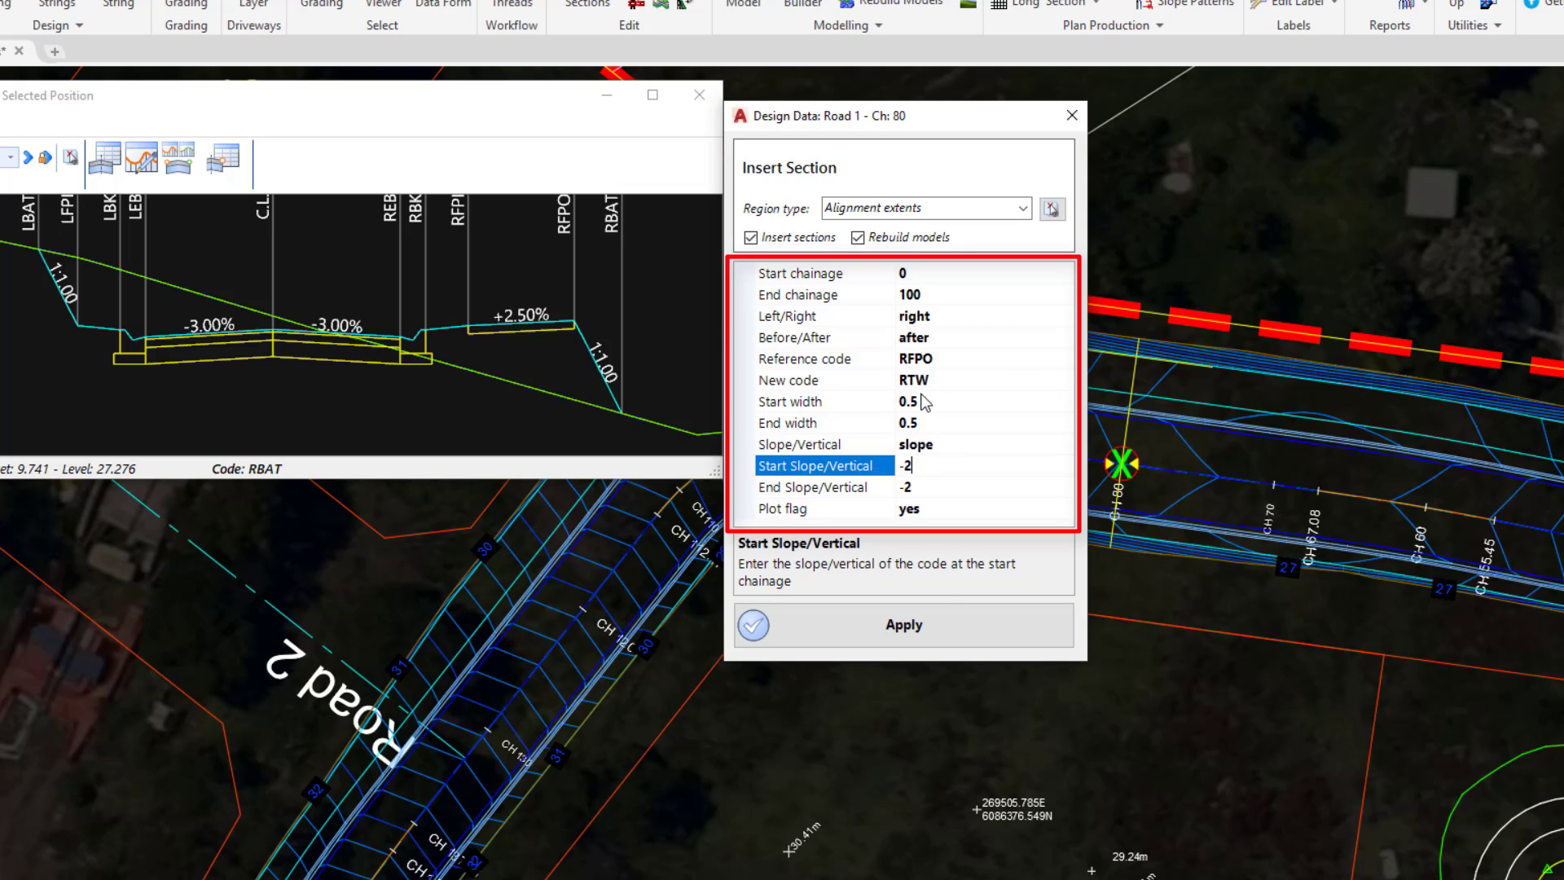
{"action": "left_click", "coordinate": [928, 489]}
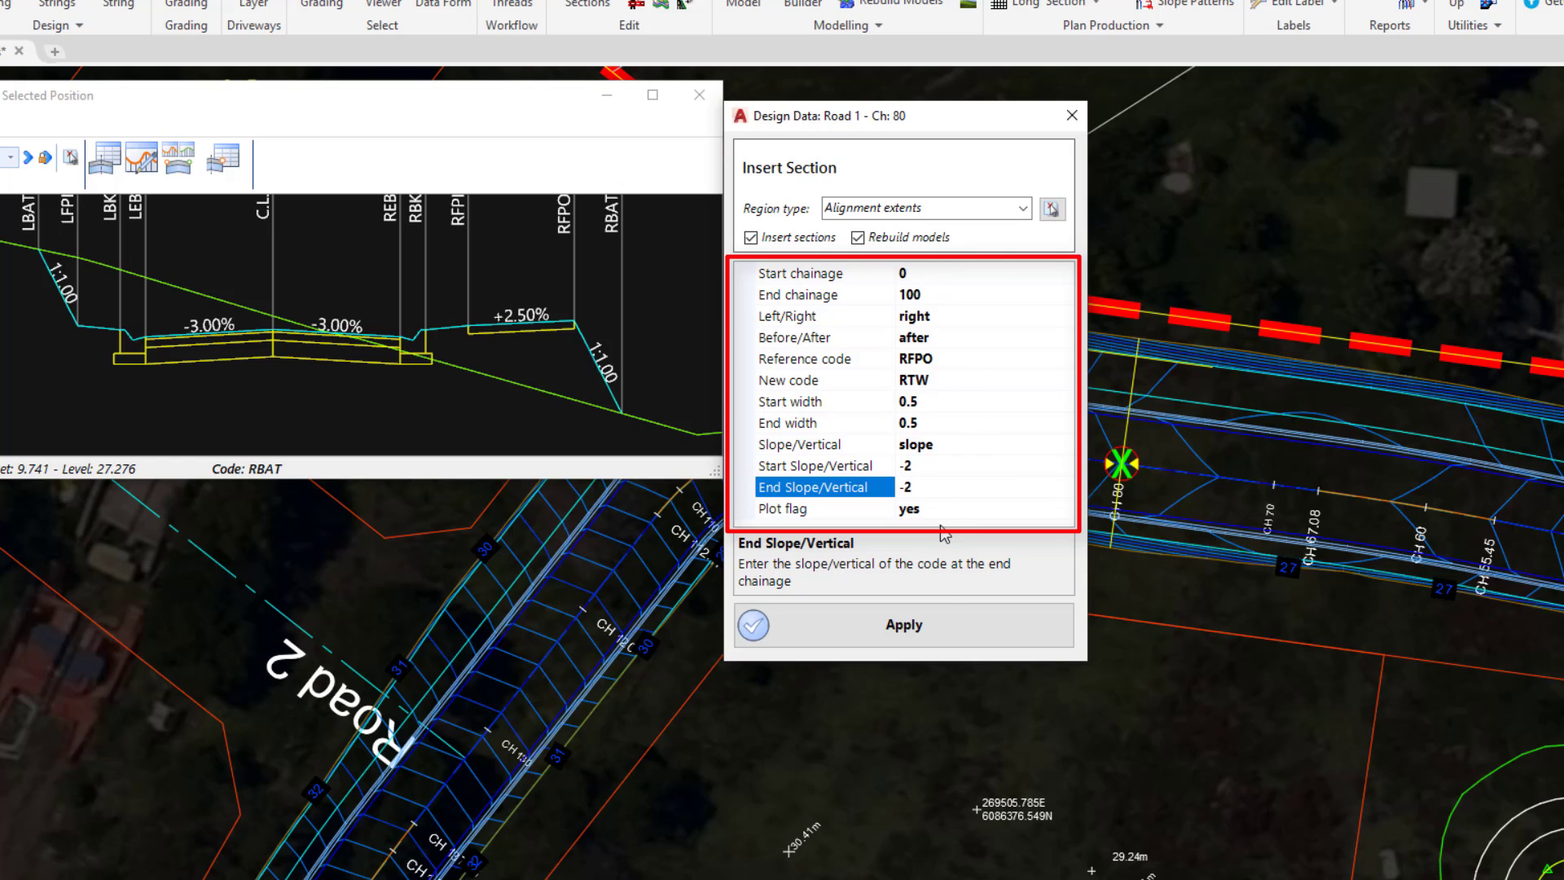
{"action": "left_click", "coordinate": [929, 635]}
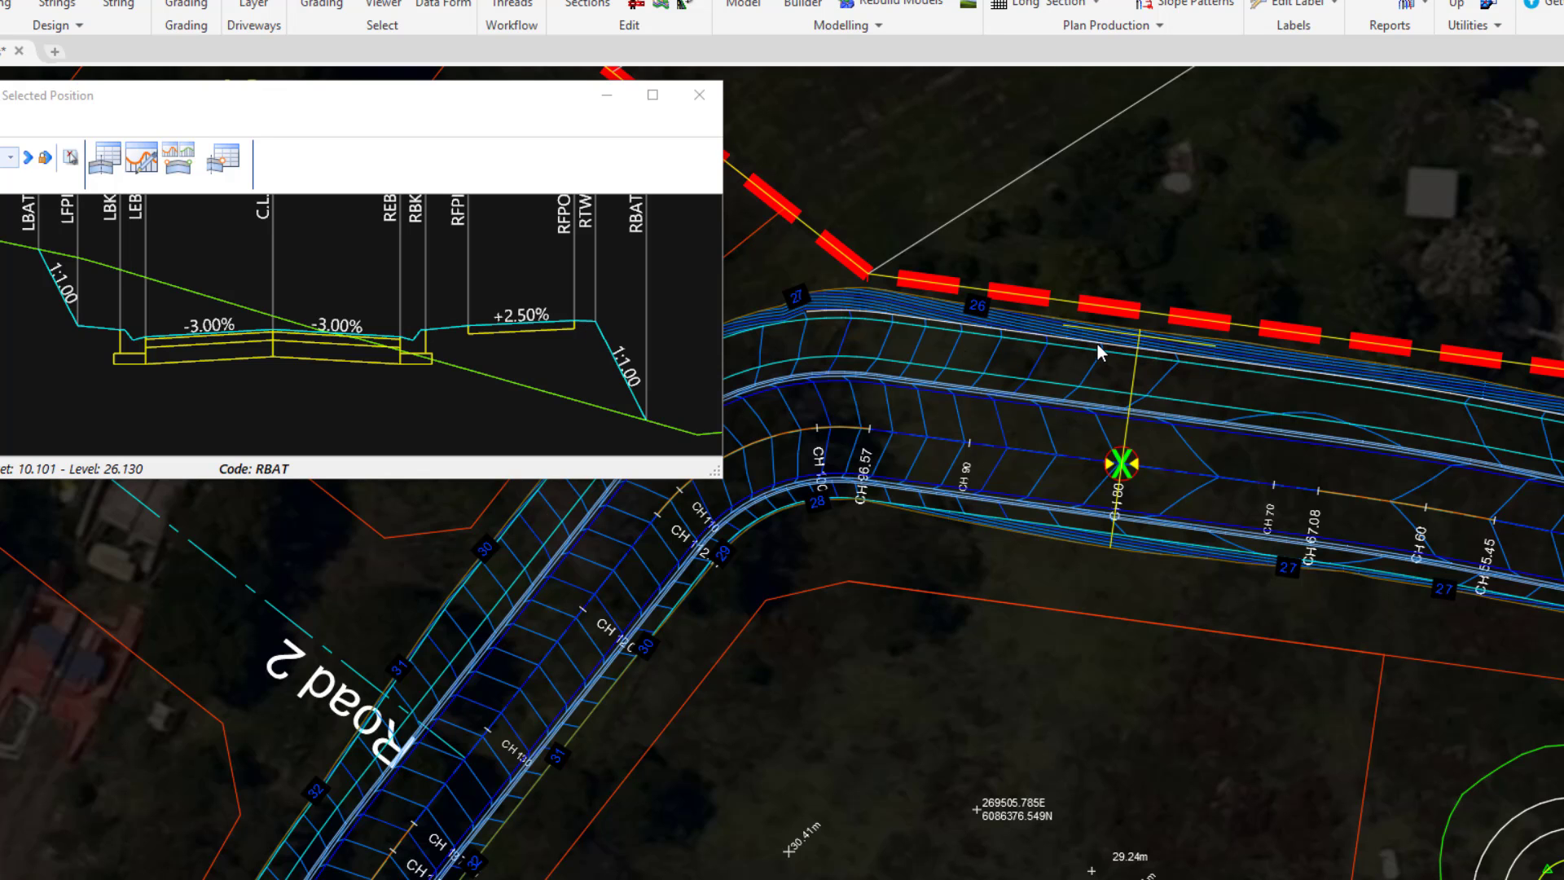
Insert code RBW after RTW on Road 1's right side, chainage 0 to 100, with start and end width 0.1, vertical -1 and plot flag yes
{"action": "scroll", "coordinate": [1098, 349], "scroll_direction": "up", "scroll_amount": 3}
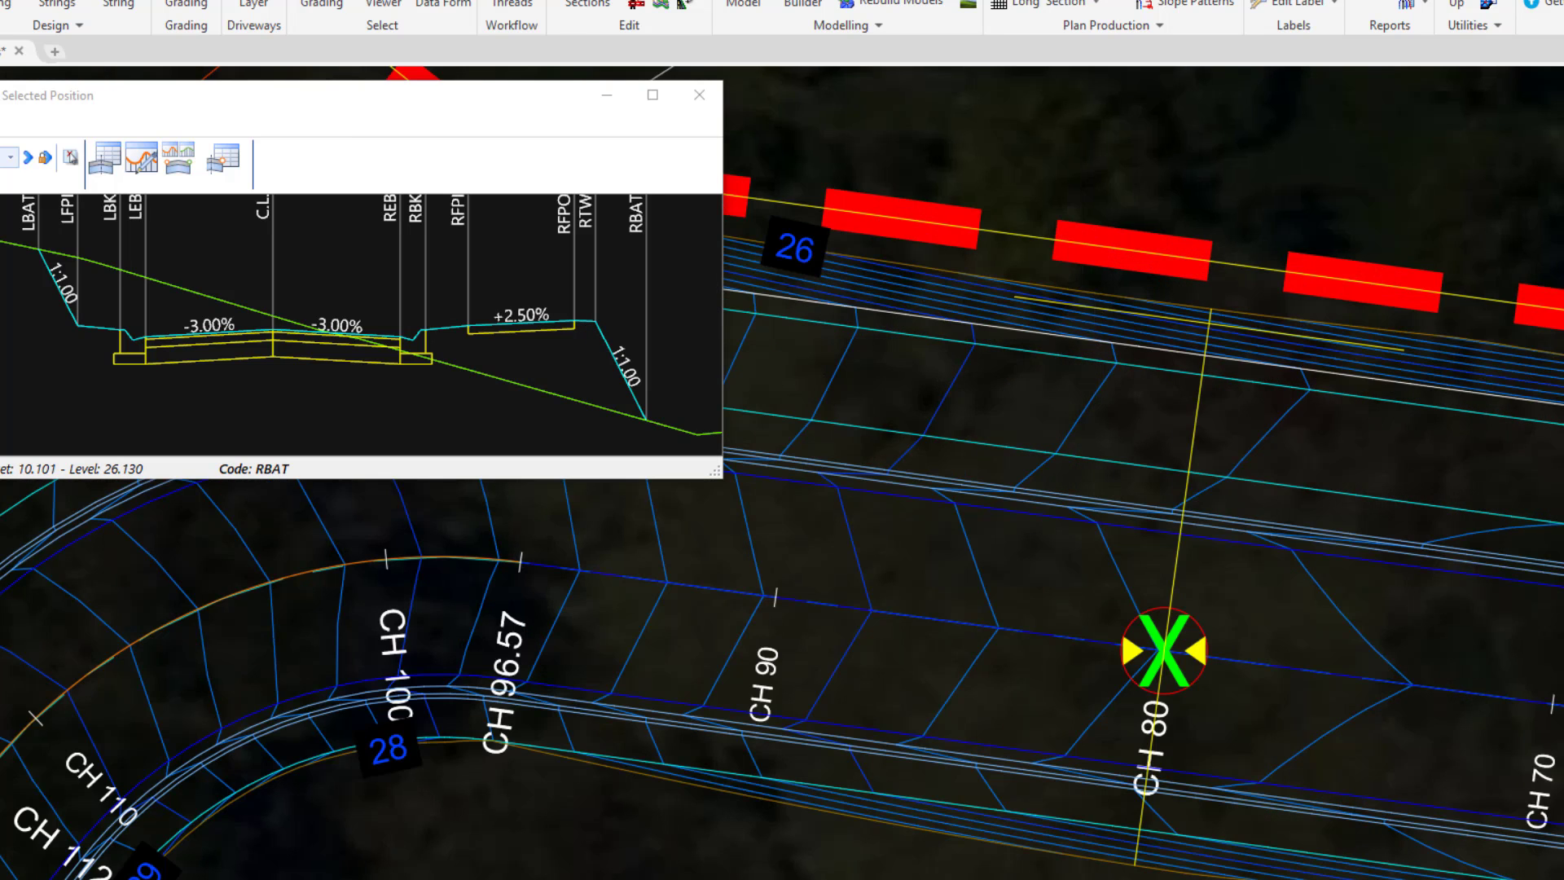
{"action": "scroll", "coordinate": [1095, 341], "scroll_direction": "down", "scroll_amount": 4}
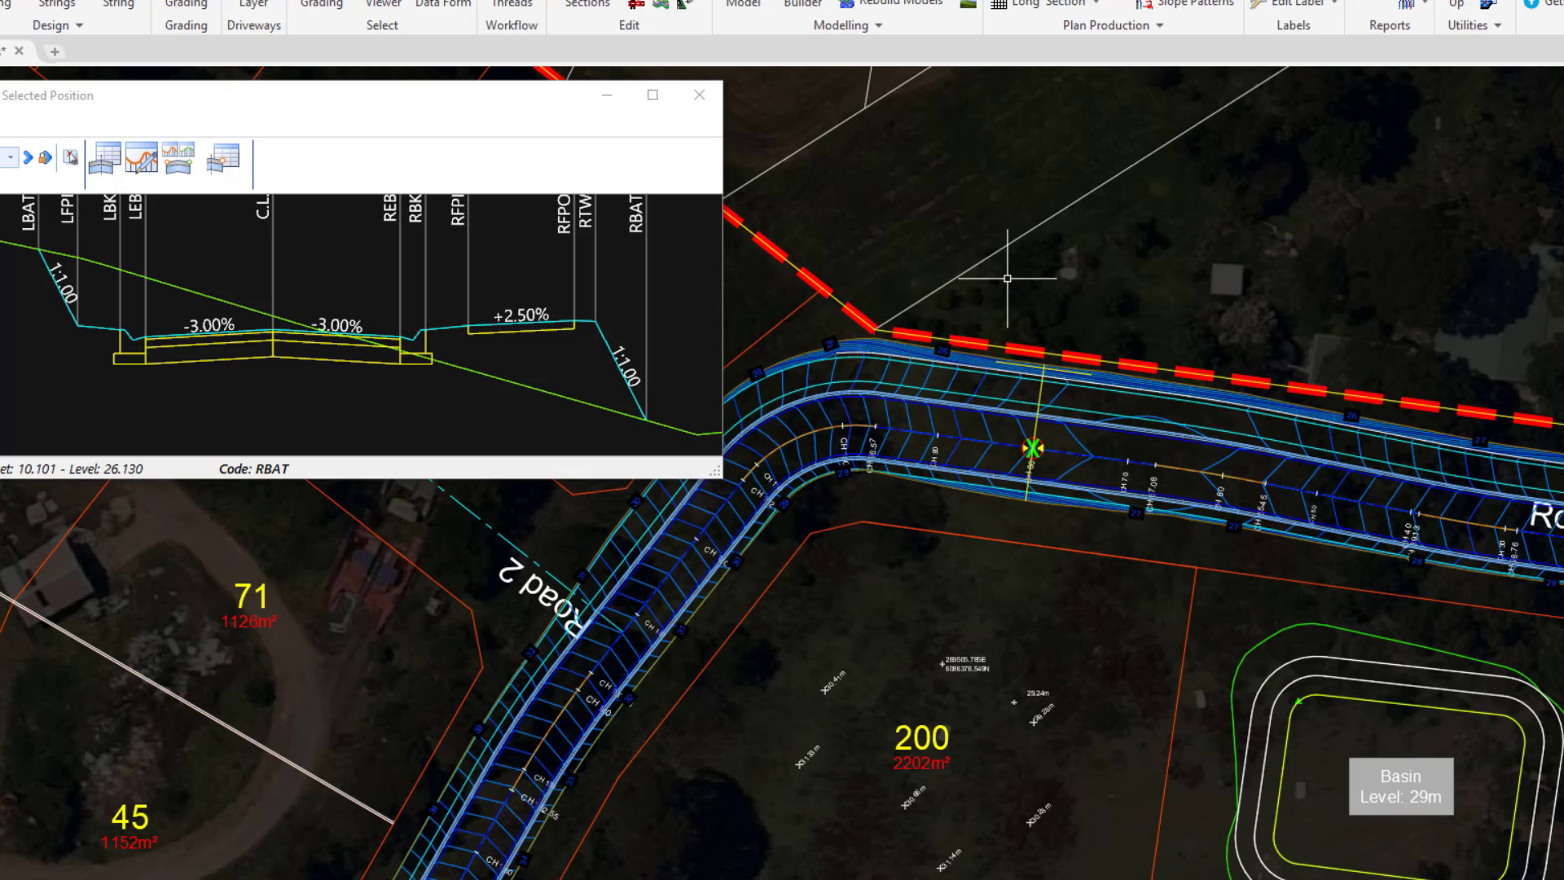
{"action": "left_click", "coordinate": [626, 281]}
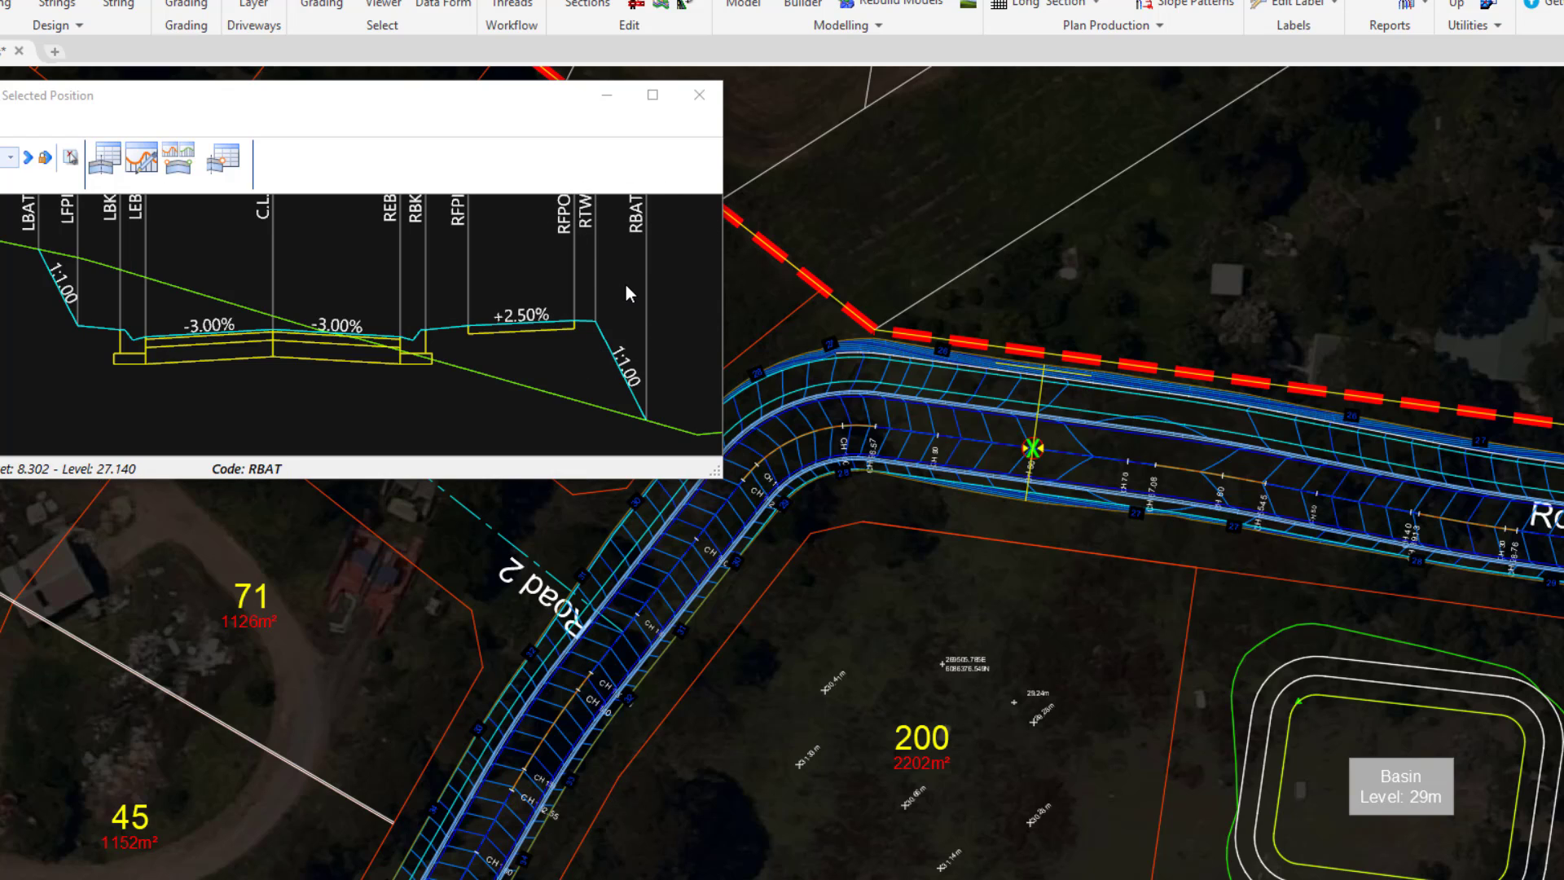
{"action": "right_click", "coordinate": [626, 287]}
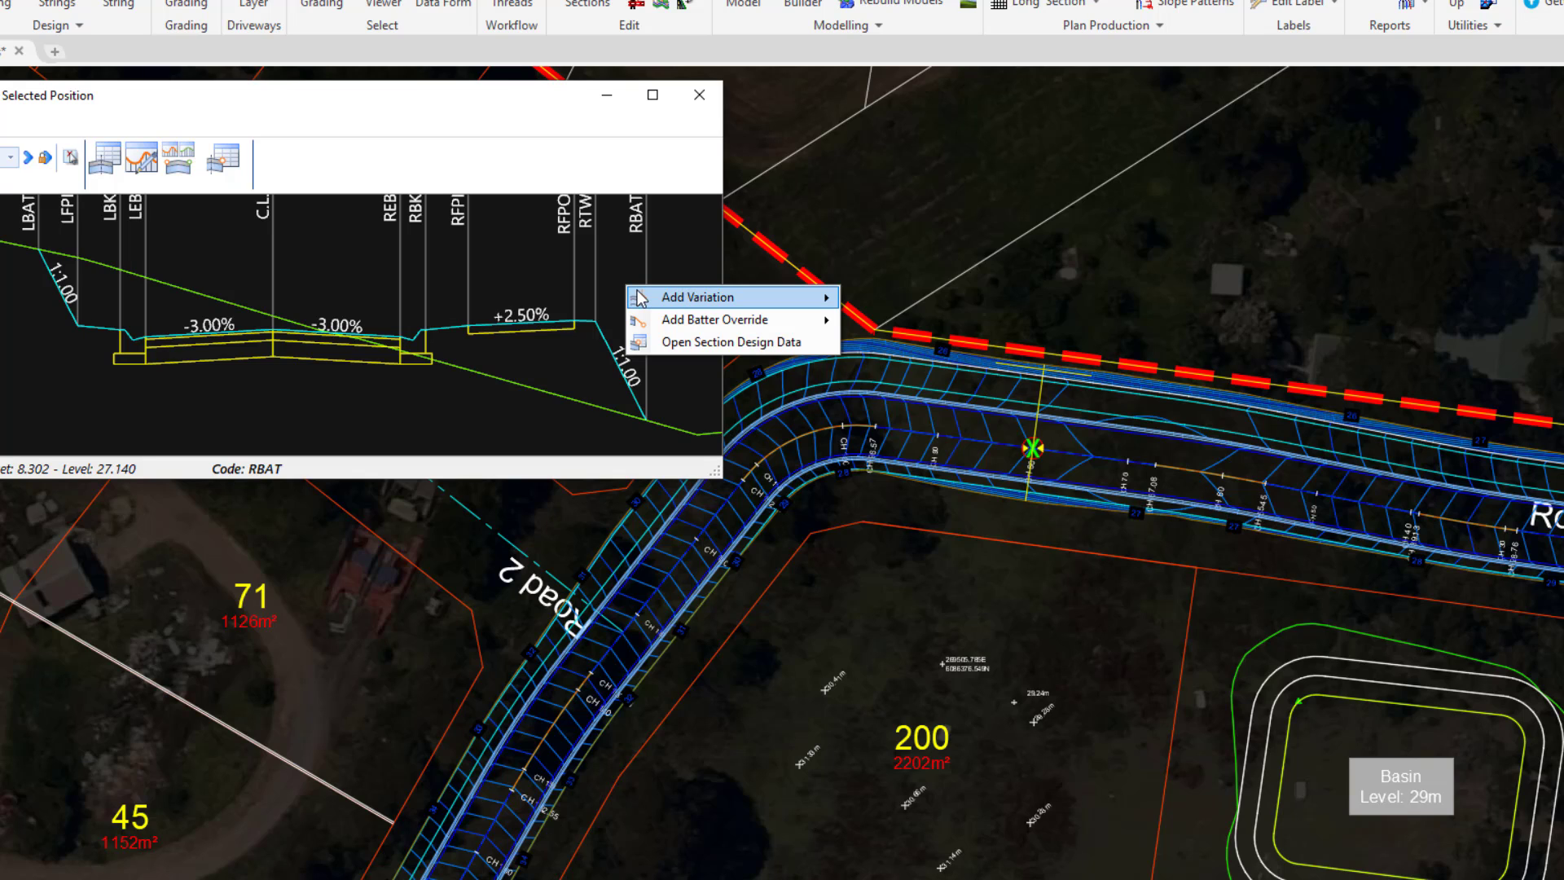
{"action": "mouse_move", "coordinate": [774, 298]}
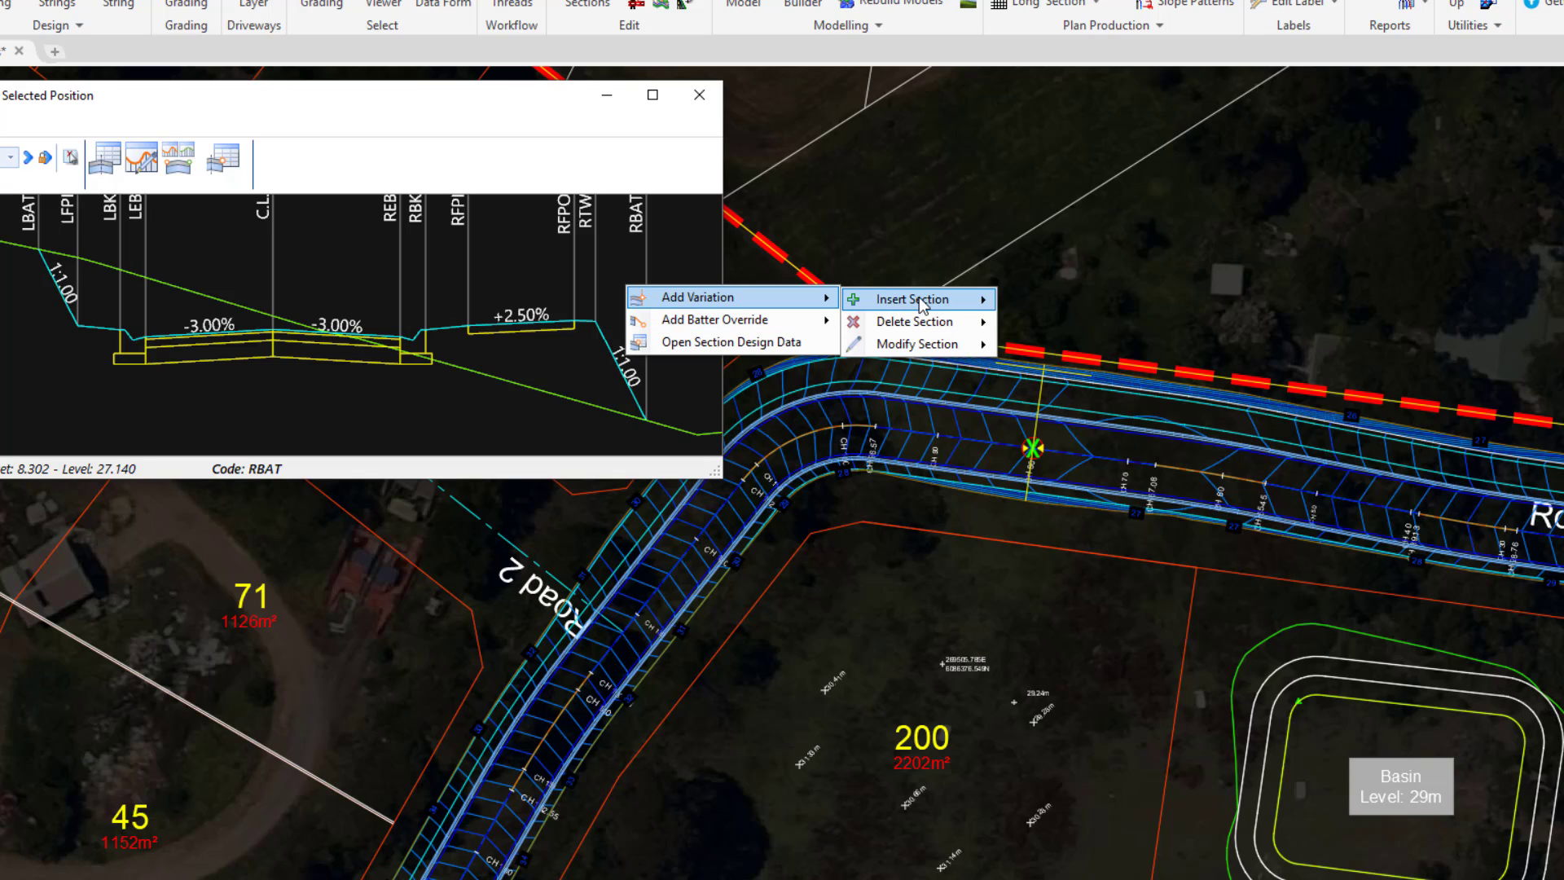
{"action": "mouse_move", "coordinate": [922, 306]}
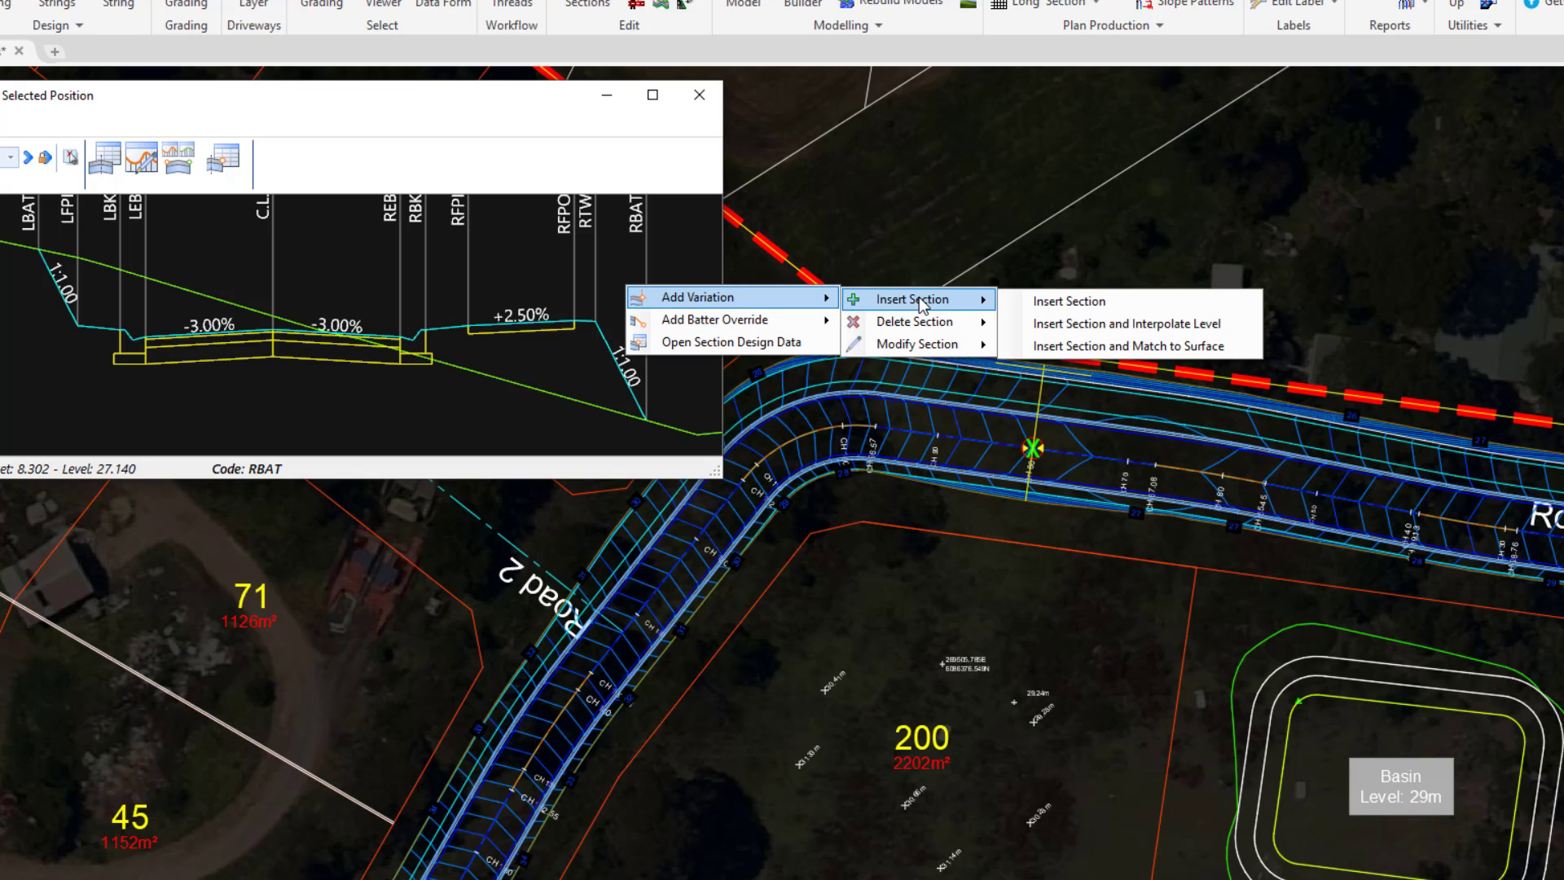
{"action": "left_click", "coordinate": [1113, 298]}
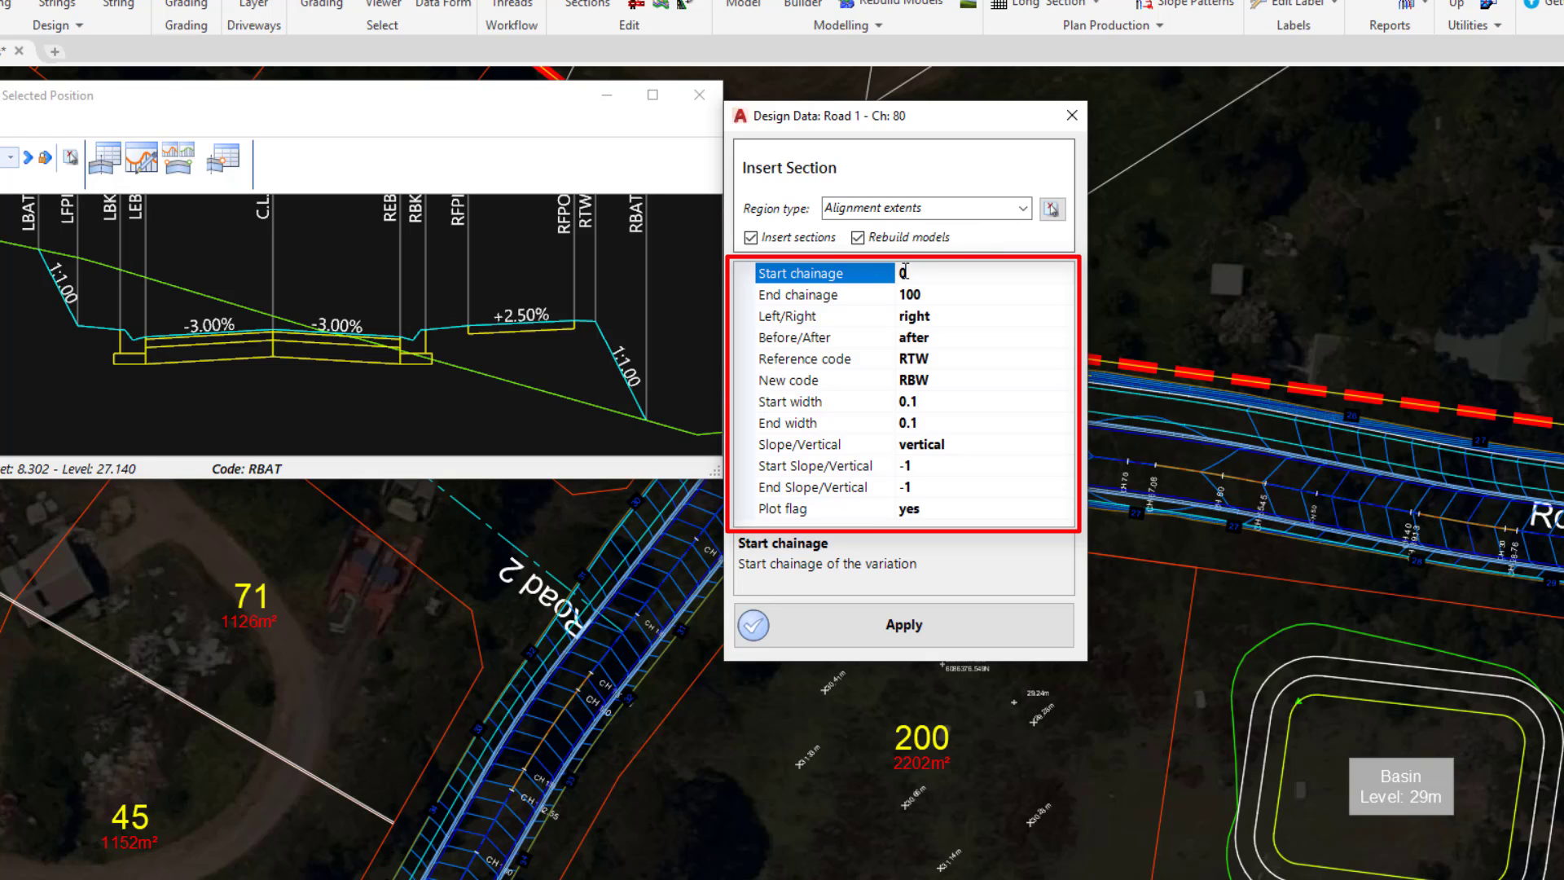
{"action": "left_click", "coordinate": [931, 296]}
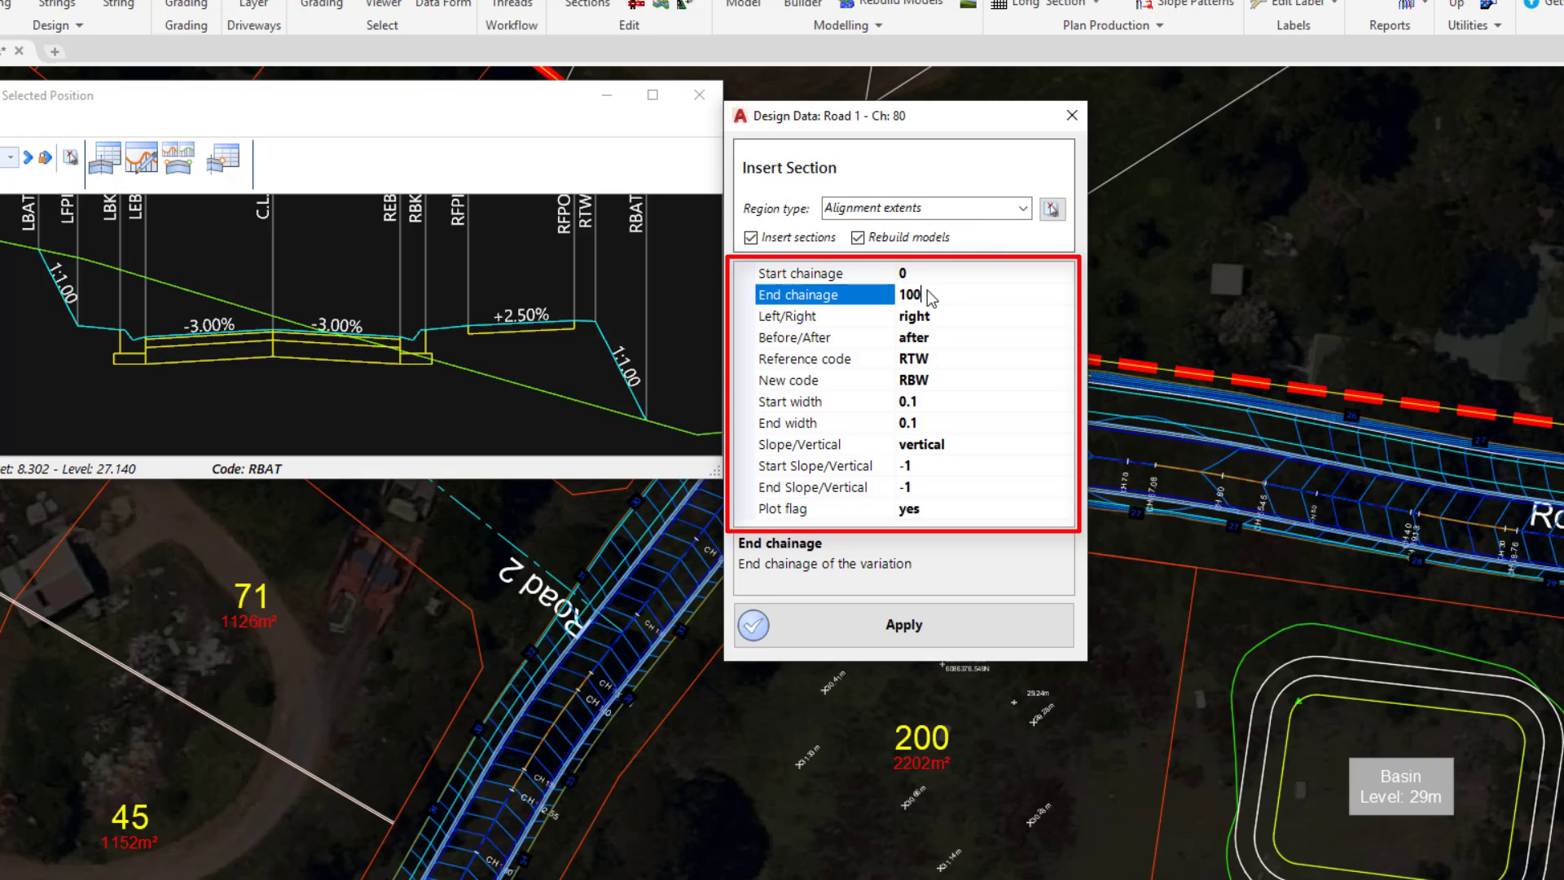
{"action": "left_click", "coordinate": [945, 317]}
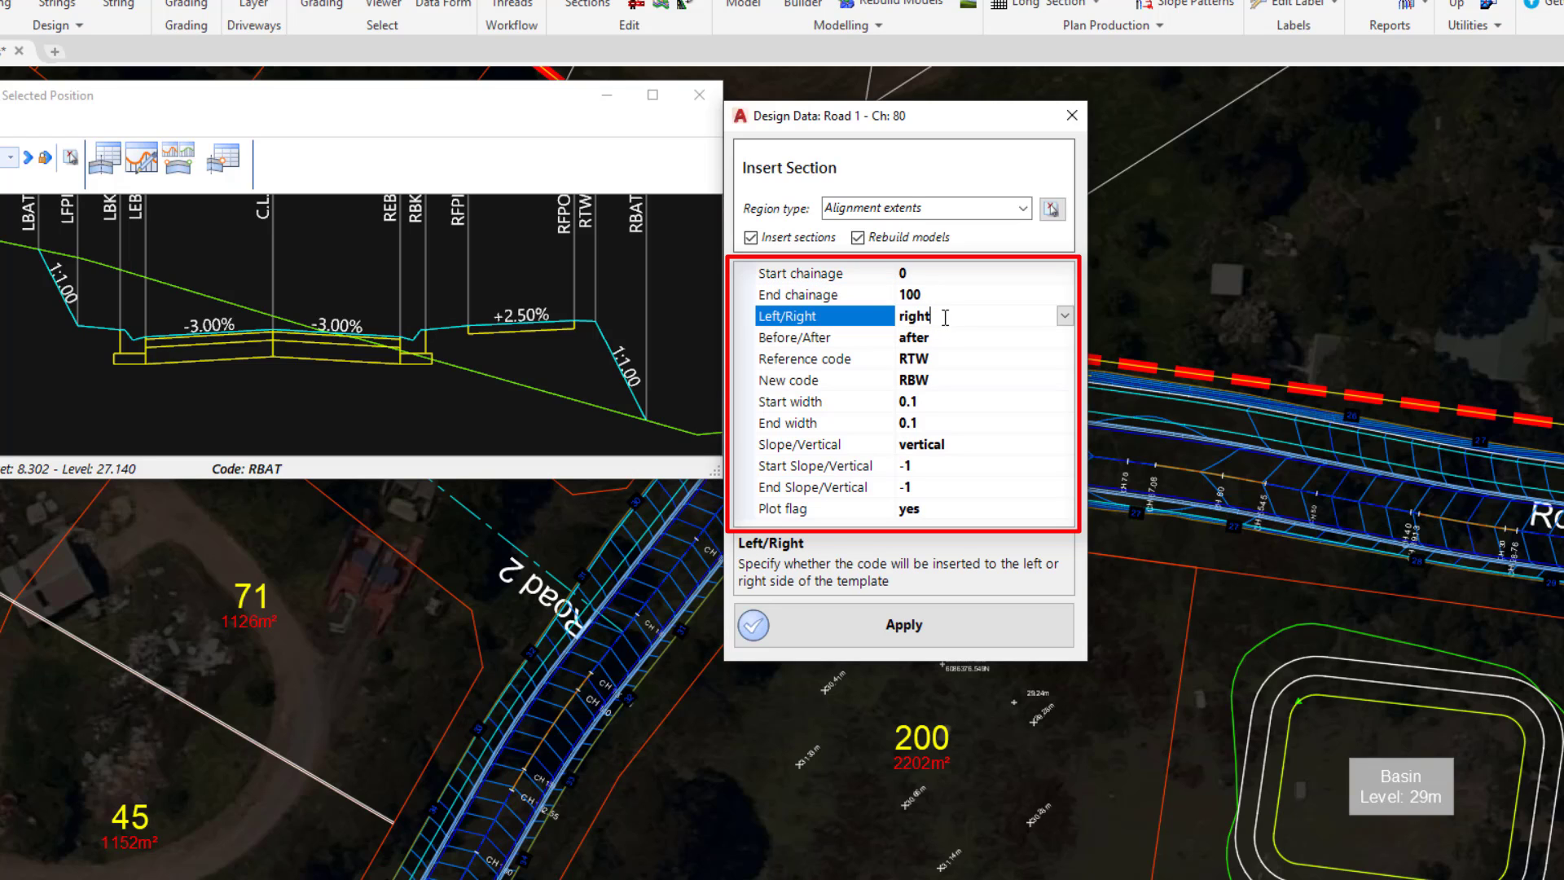
{"action": "left_click", "coordinate": [936, 337]}
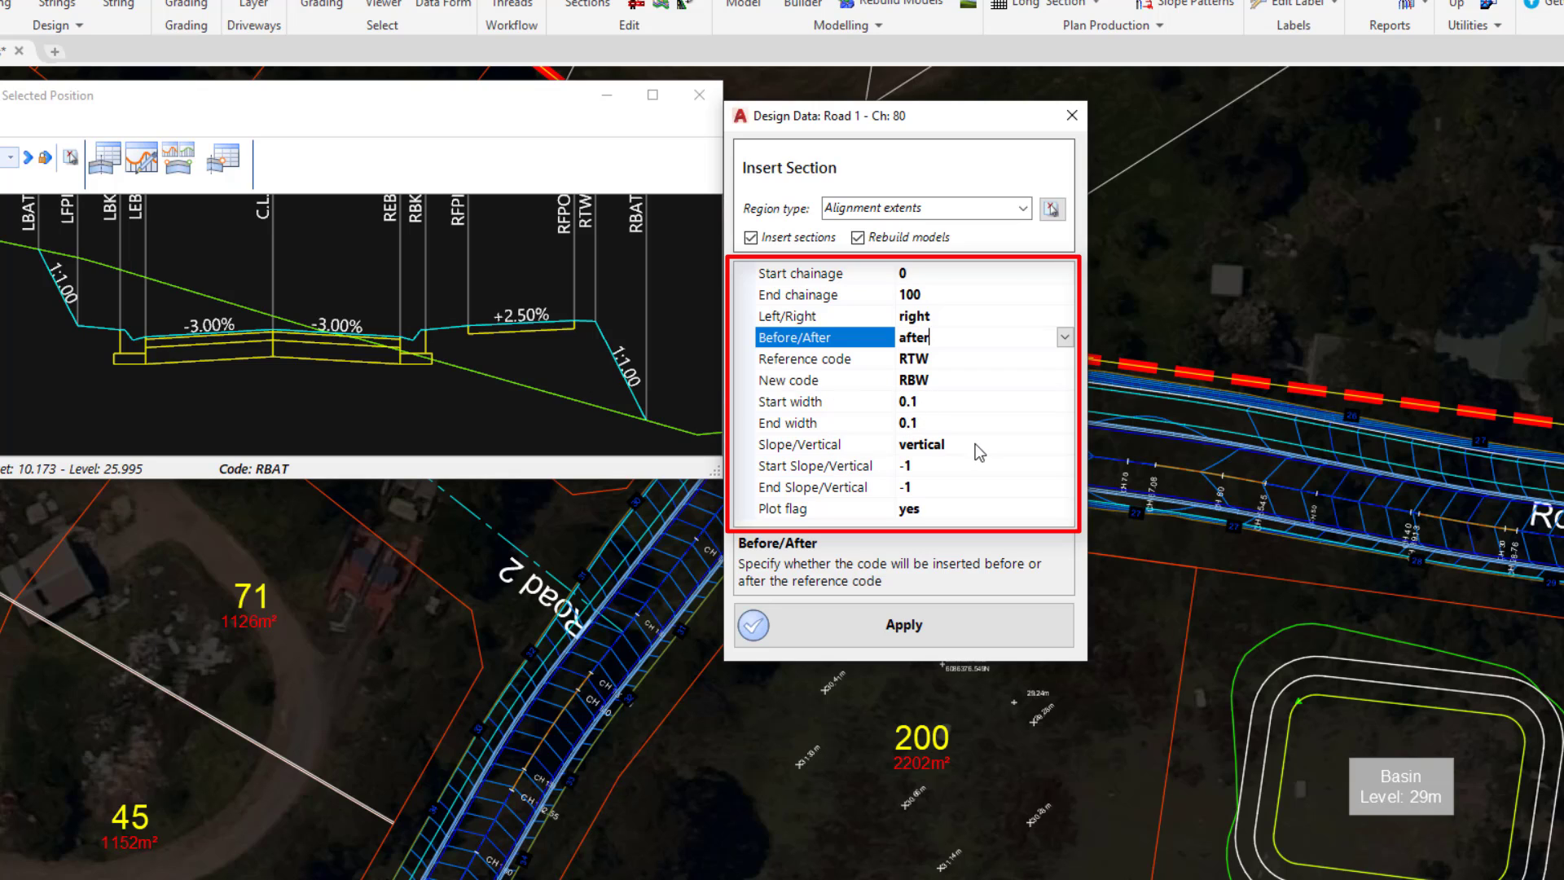
{"action": "left_click", "coordinate": [947, 445]}
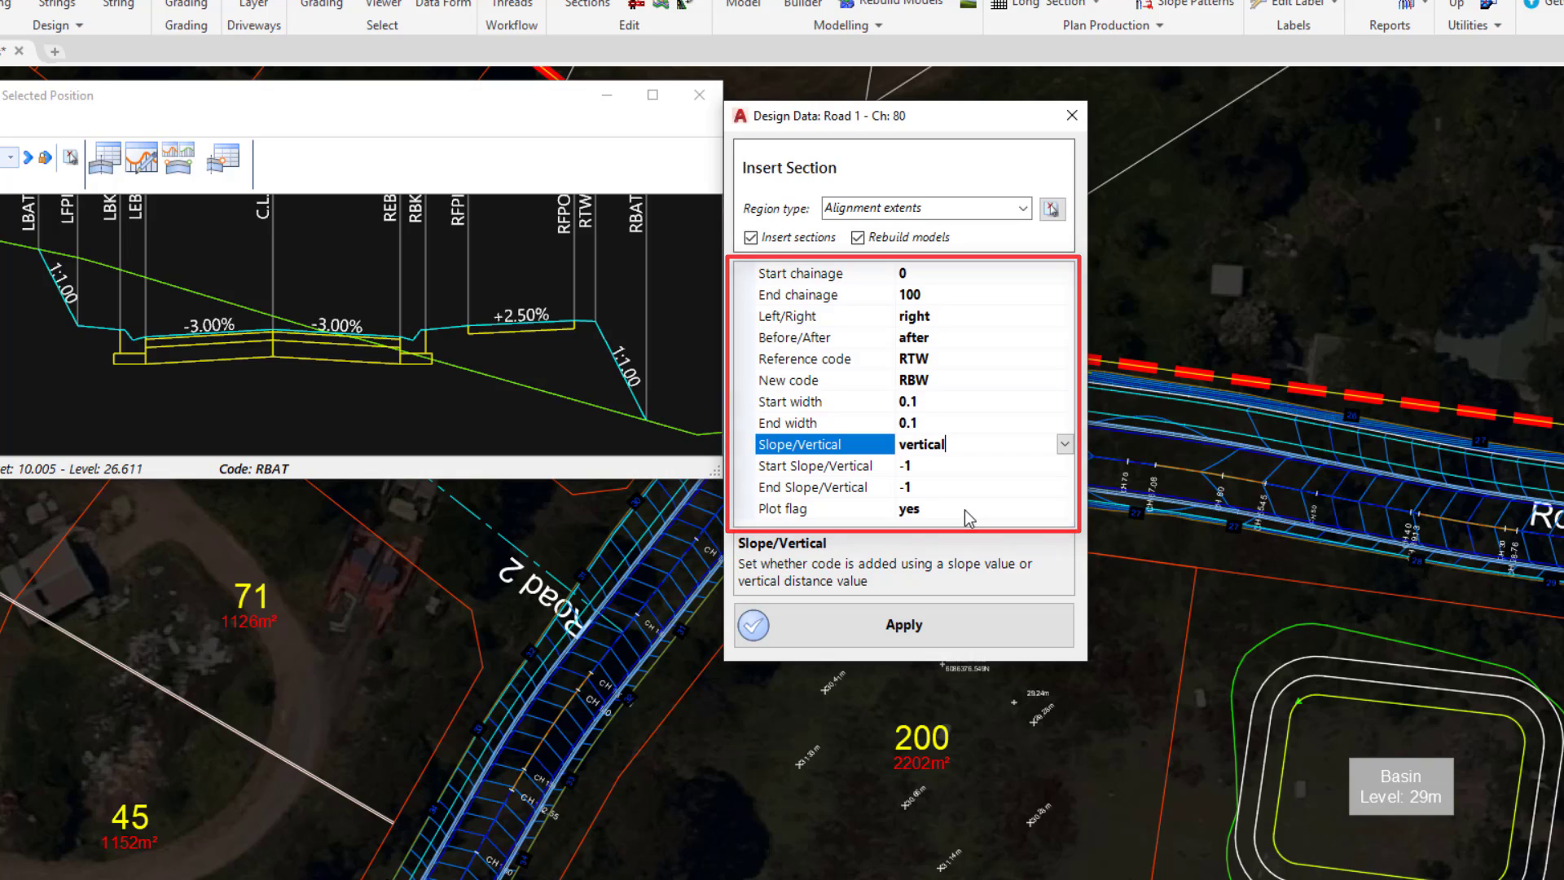
{"action": "left_click", "coordinate": [943, 628]}
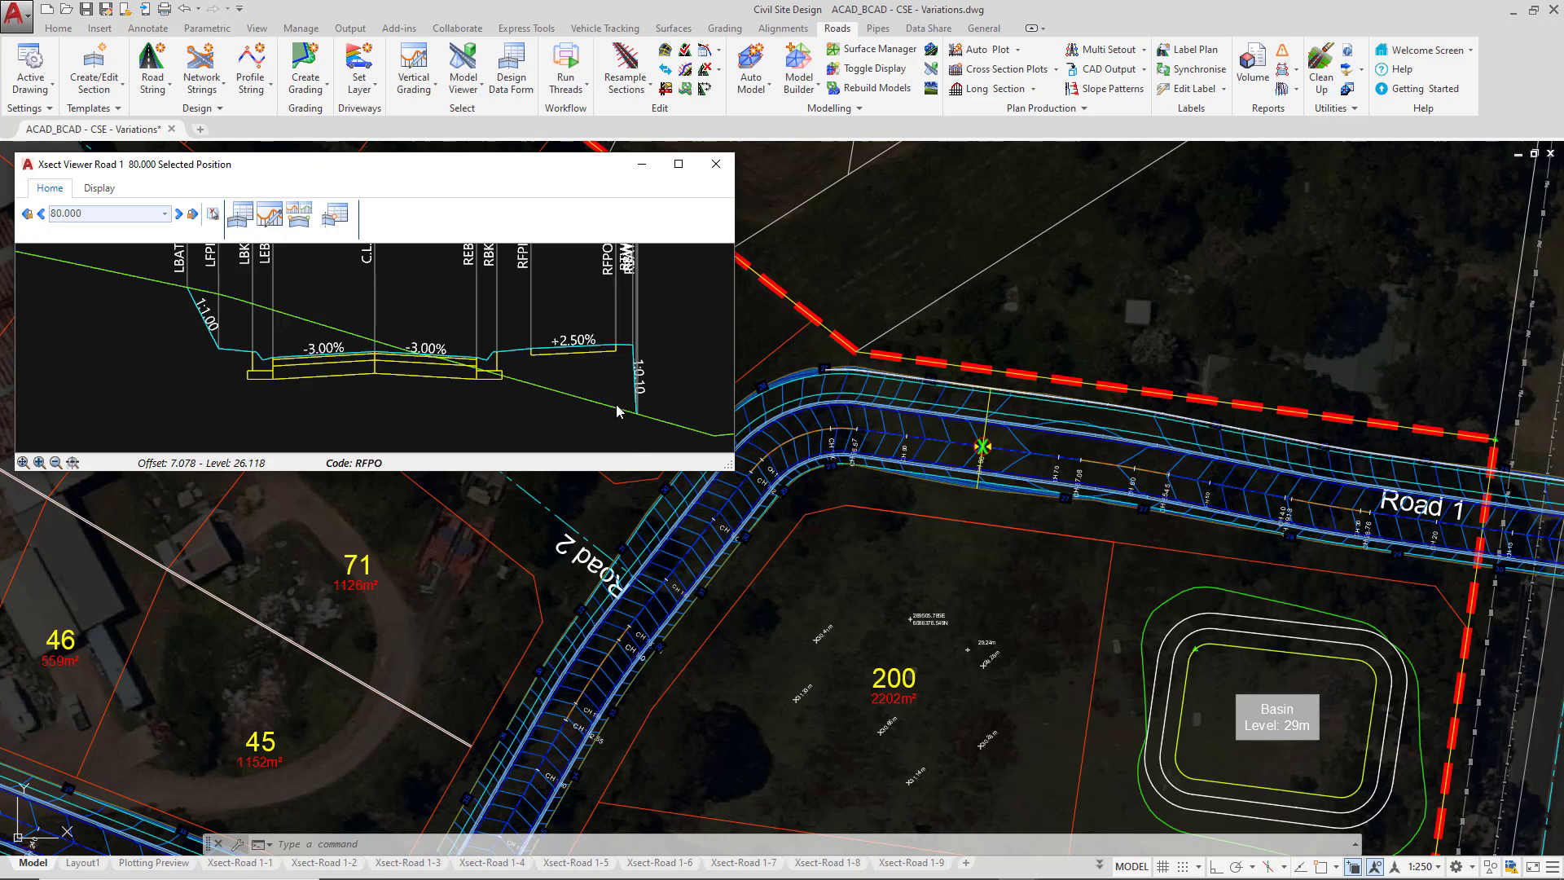
Examine the inserted wall codes in the chainage 80 cross section and along Road 1's outer edge in plan
{"action": "middle_click_drag", "start_coordinate": [652, 408], "coordinate": [430, 398]}
{"action": "scroll", "coordinate": [570, 384], "scroll_direction": "up", "scroll_amount": 3}
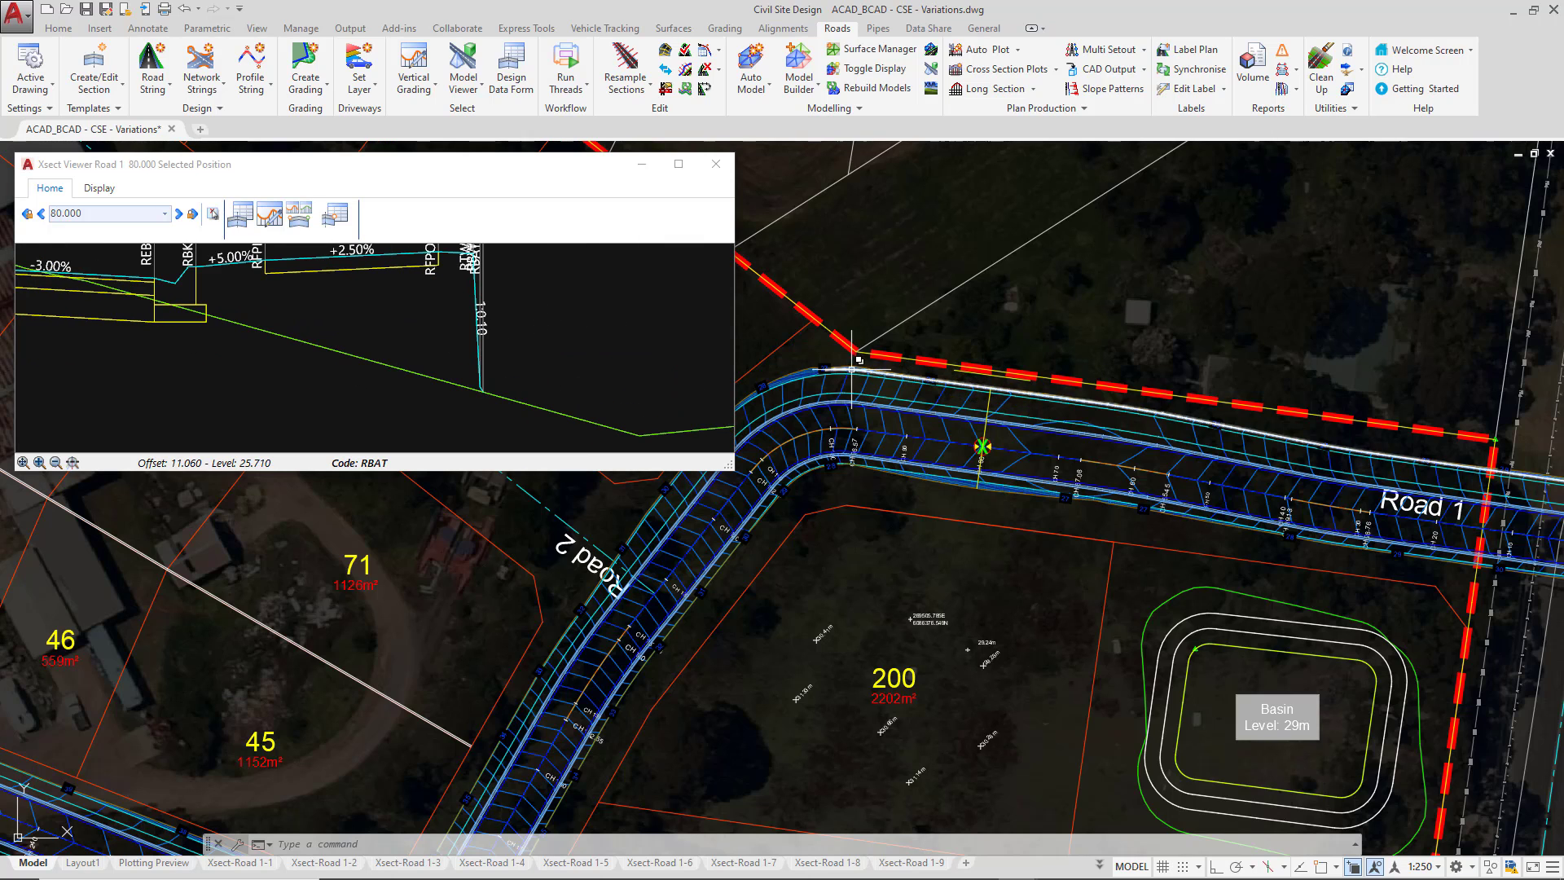
{"action": "scroll", "coordinate": [825, 356], "scroll_direction": "up", "scroll_amount": 5}
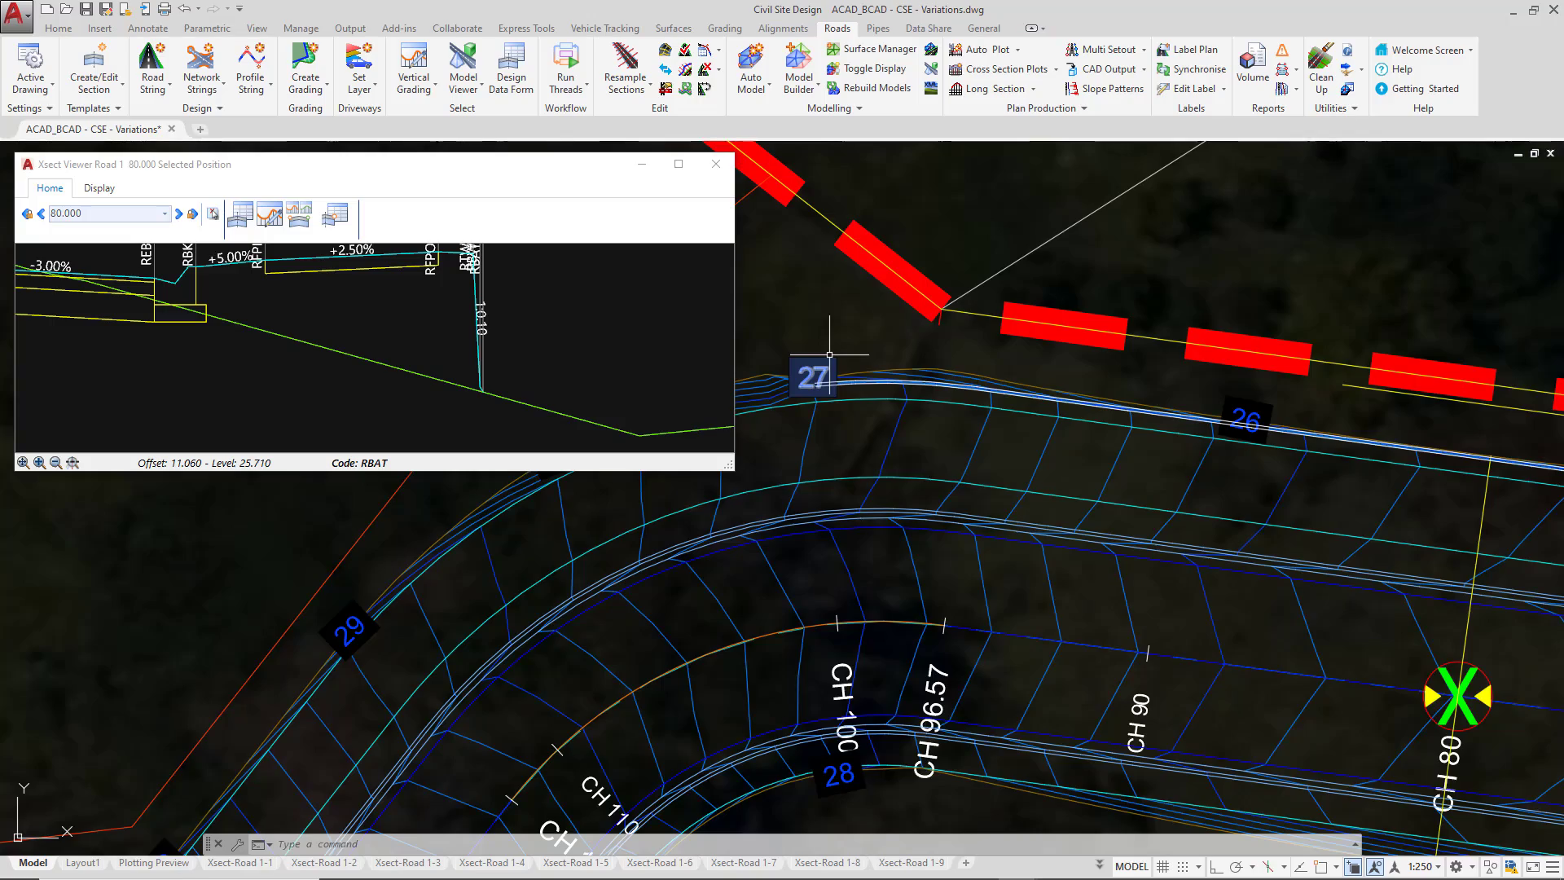
{"action": "scroll", "coordinate": [829, 354], "scroll_direction": "down", "scroll_amount": 2}
{"action": "middle_click_drag", "start_coordinate": [1423, 356], "coordinate": [1048, 343]}
{"action": "mouse_move", "coordinate": [1484, 388]}
{"action": "middle_mouse_down"}
{"action": "mouse_move", "coordinate": [1086, 313]}
{"action": "mouse_move", "coordinate": [1104, 370]}
{"action": "middle_mouse_up"}
{"action": "scroll", "coordinate": [1186, 340], "scroll_direction": "down", "scroll_amount": 2}
{"action": "scroll", "coordinate": [1173, 351], "scroll_direction": "down", "scroll_amount": 2}
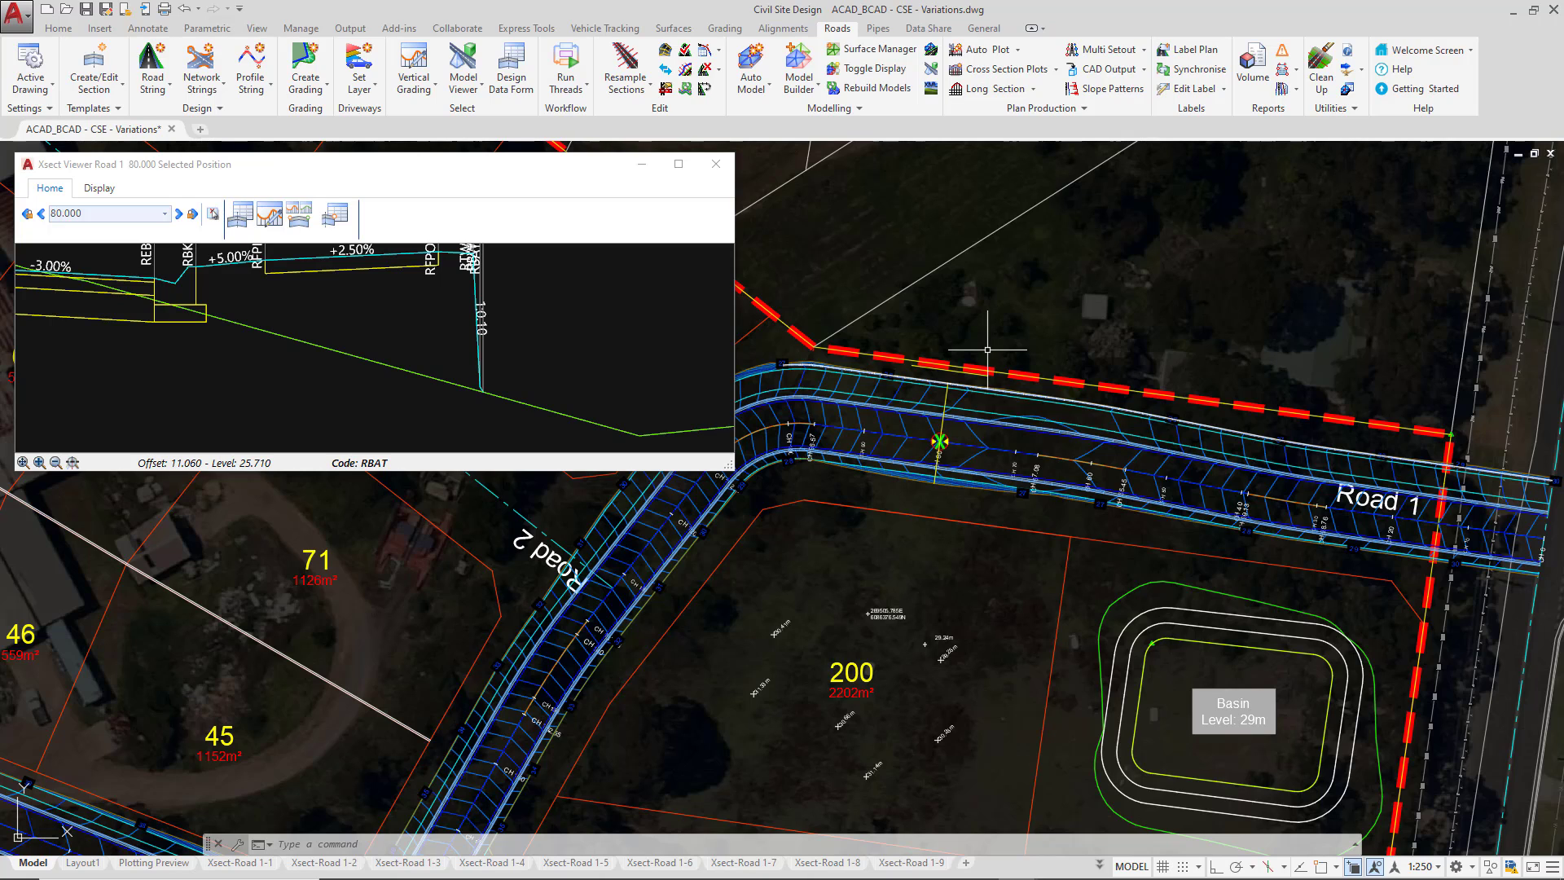
Review the RTW and RBW insert variations in the section design data for chainage 80, and close the form
{"action": "right_click", "coordinate": [546, 313]}
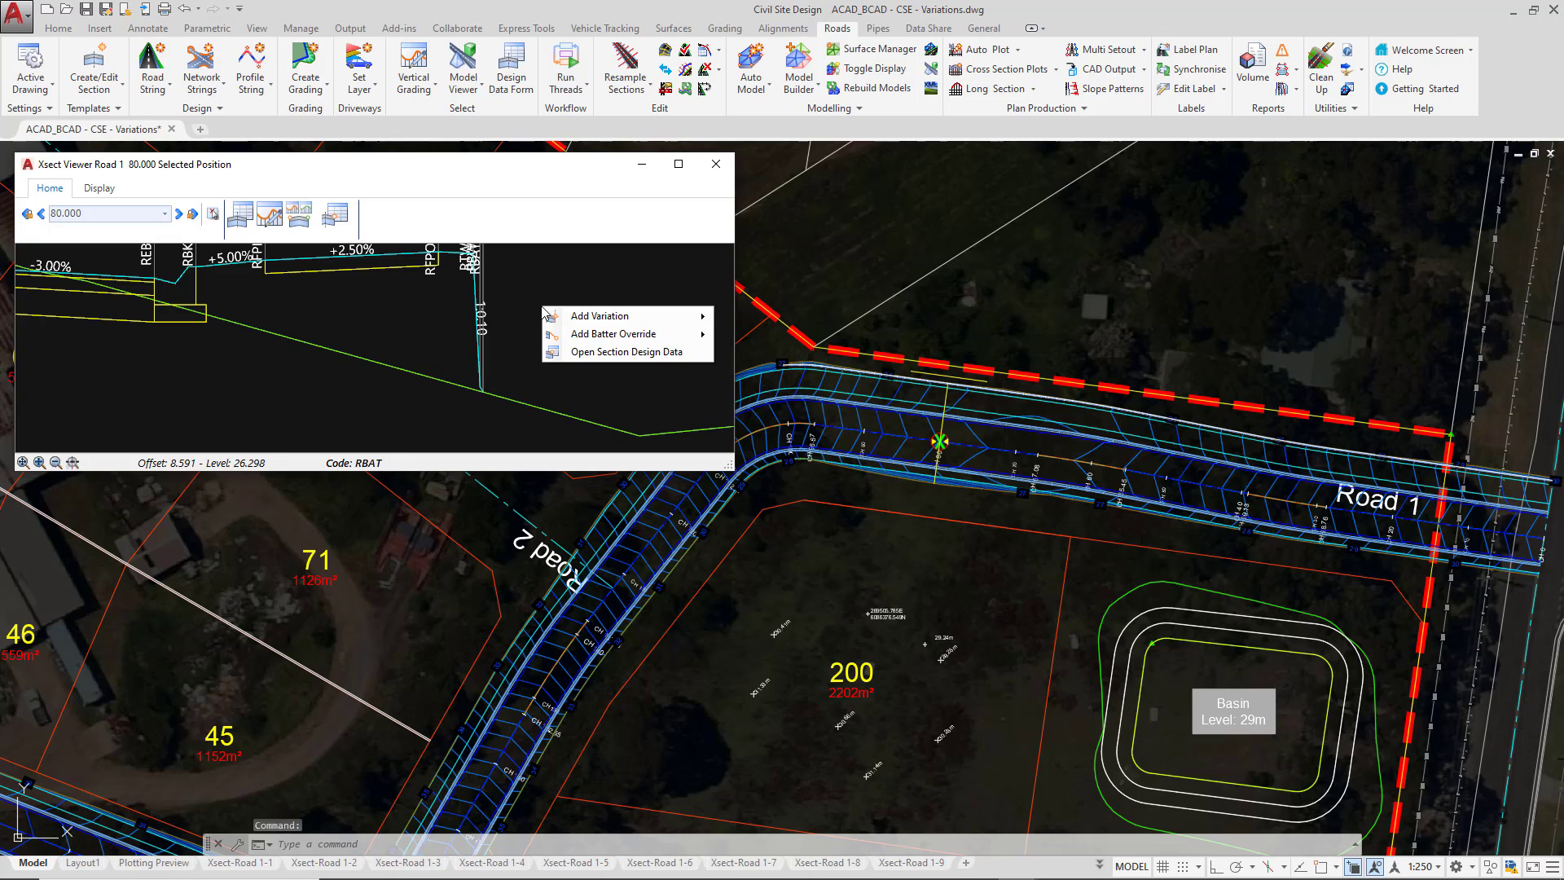
{"action": "left_click", "coordinate": [598, 352]}
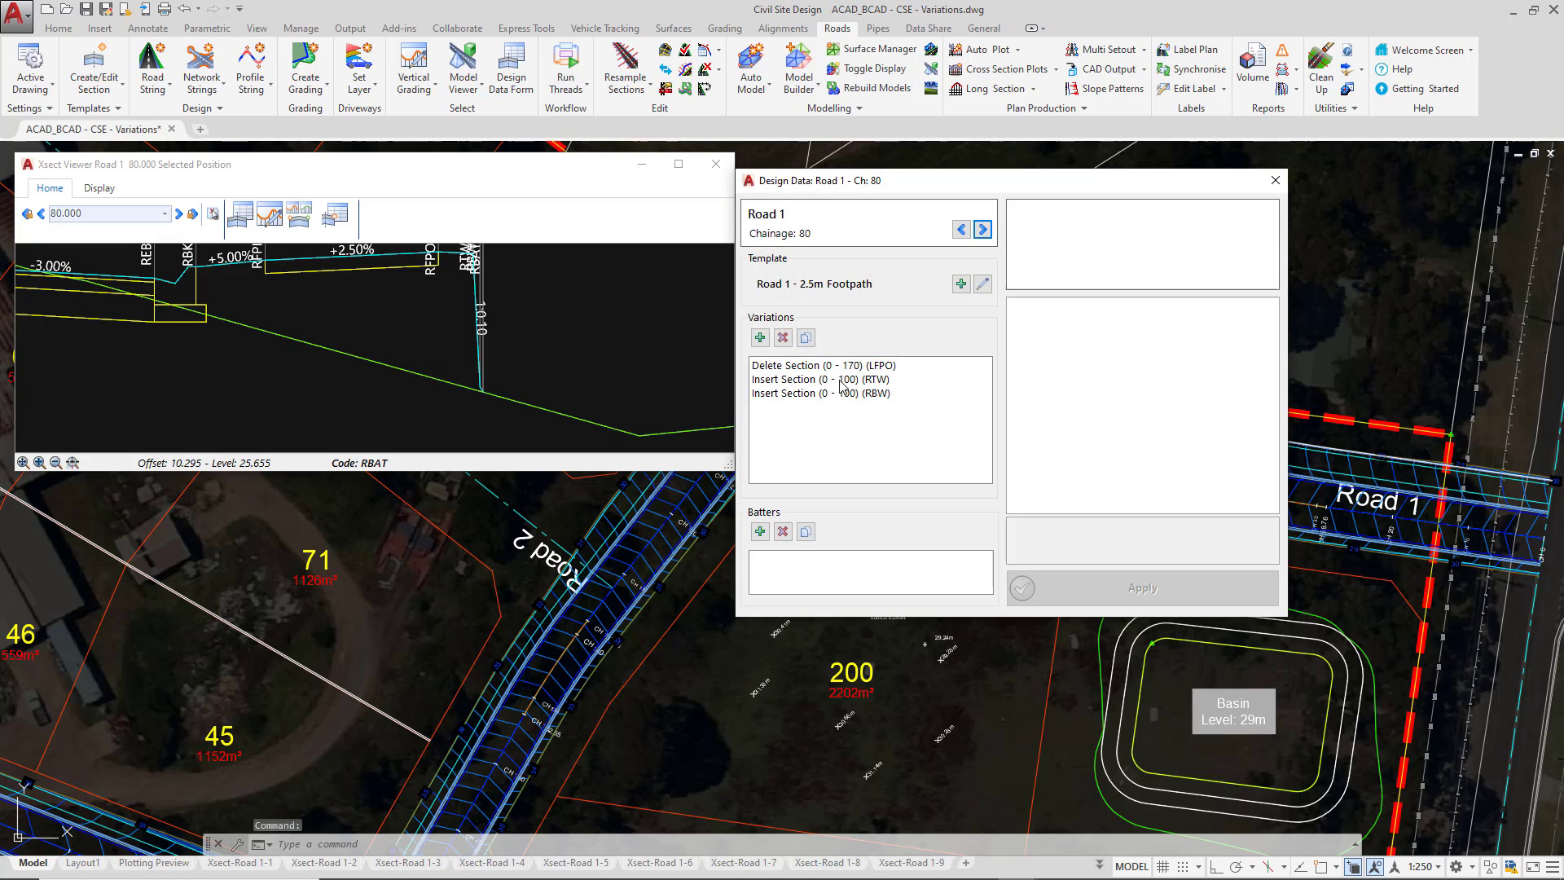
{"action": "left_click", "coordinate": [842, 380]}
{"action": "left_click", "coordinate": [857, 394]}
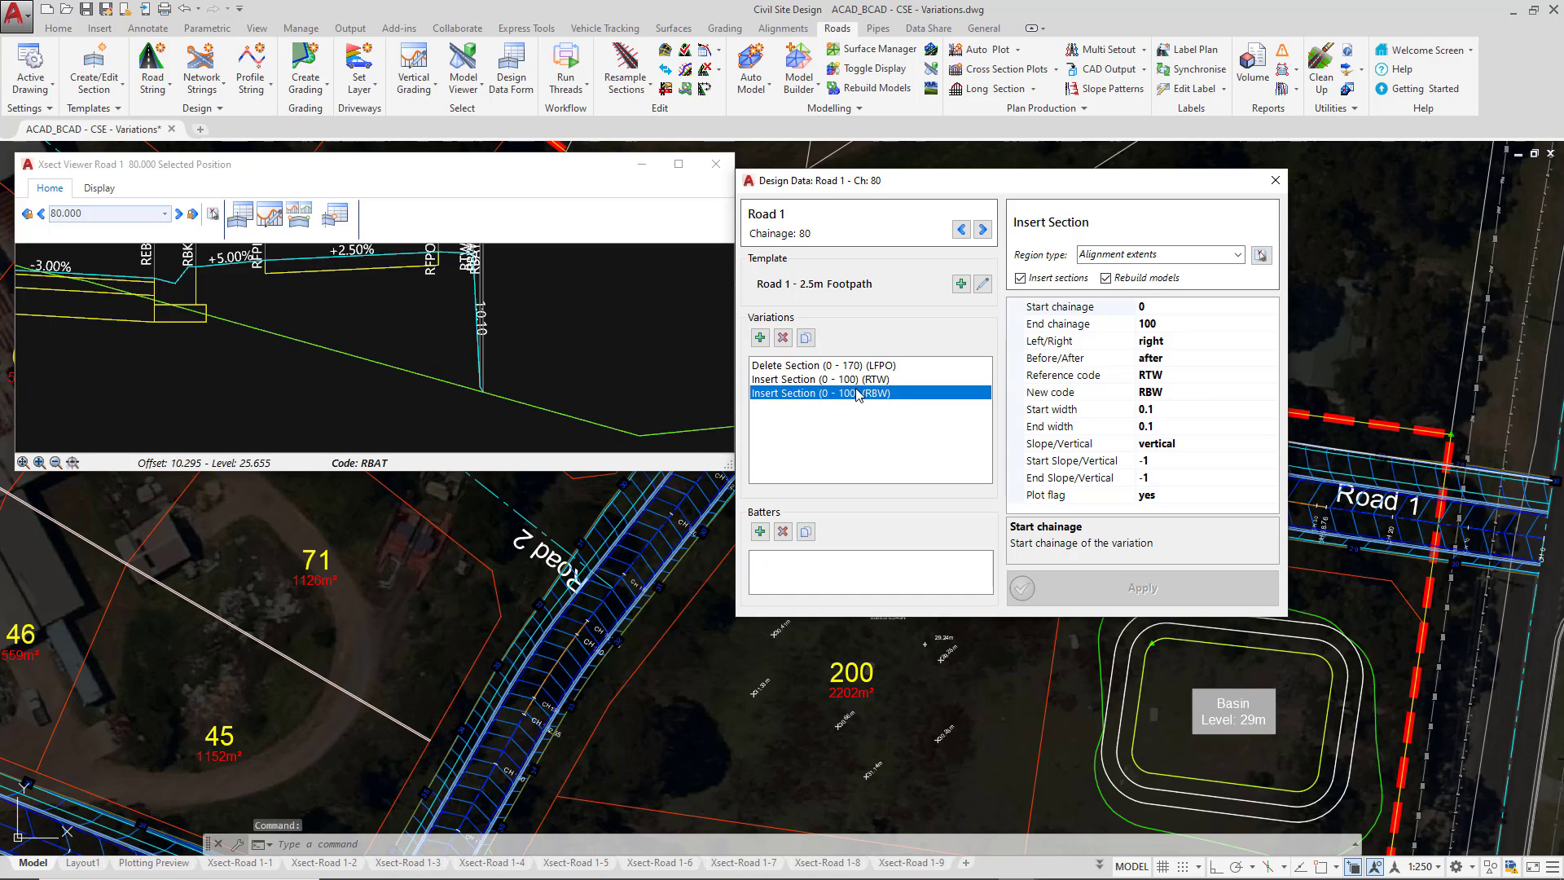
{"action": "left_click", "coordinate": [864, 380]}
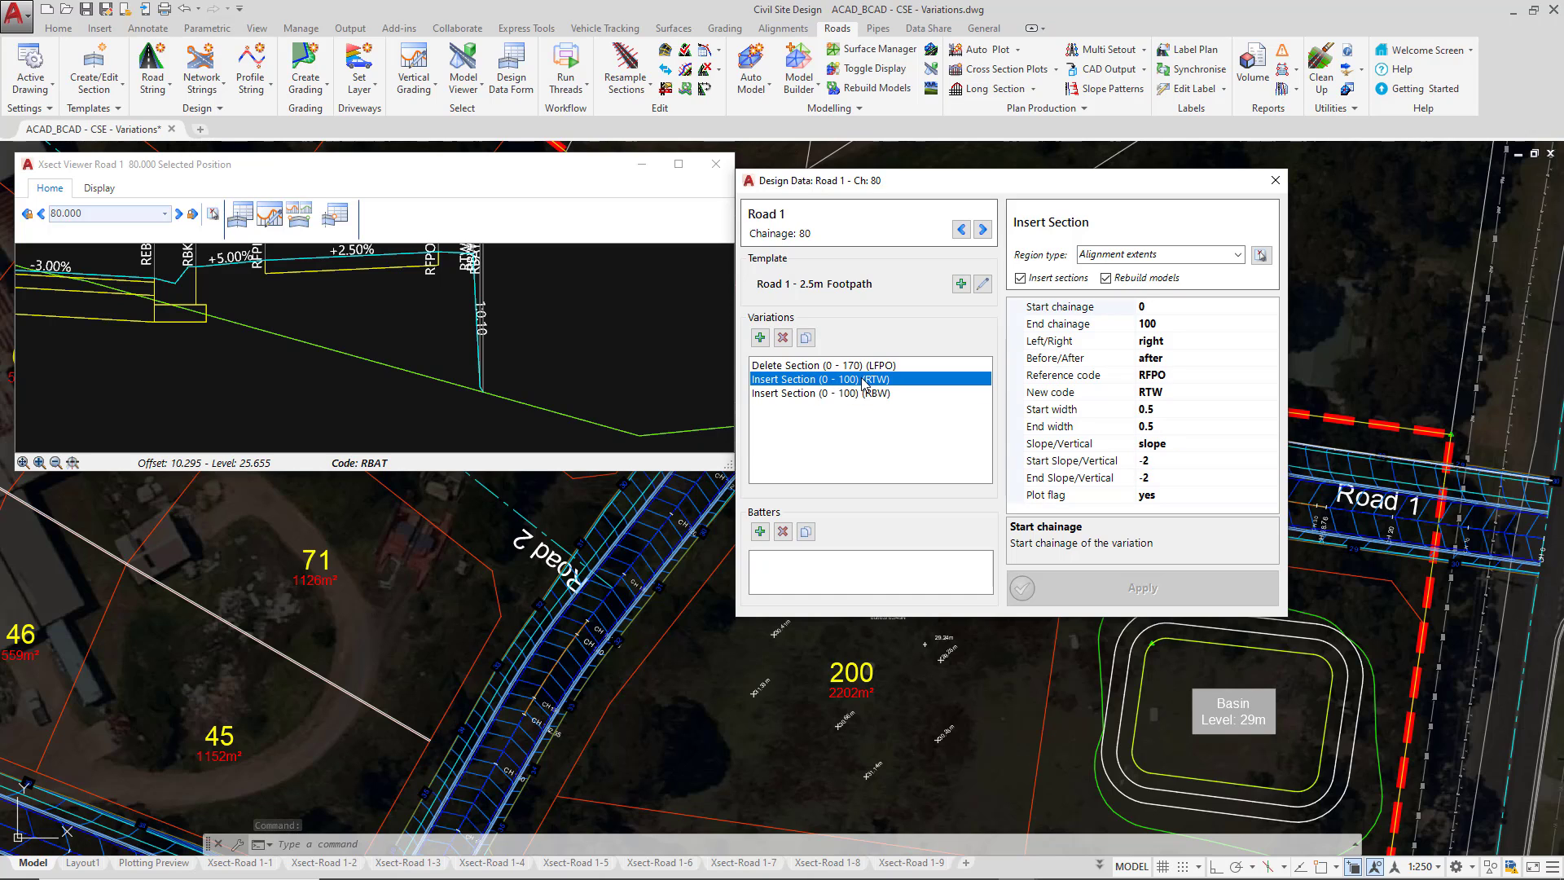
{"action": "left_click", "coordinate": [1275, 180]}
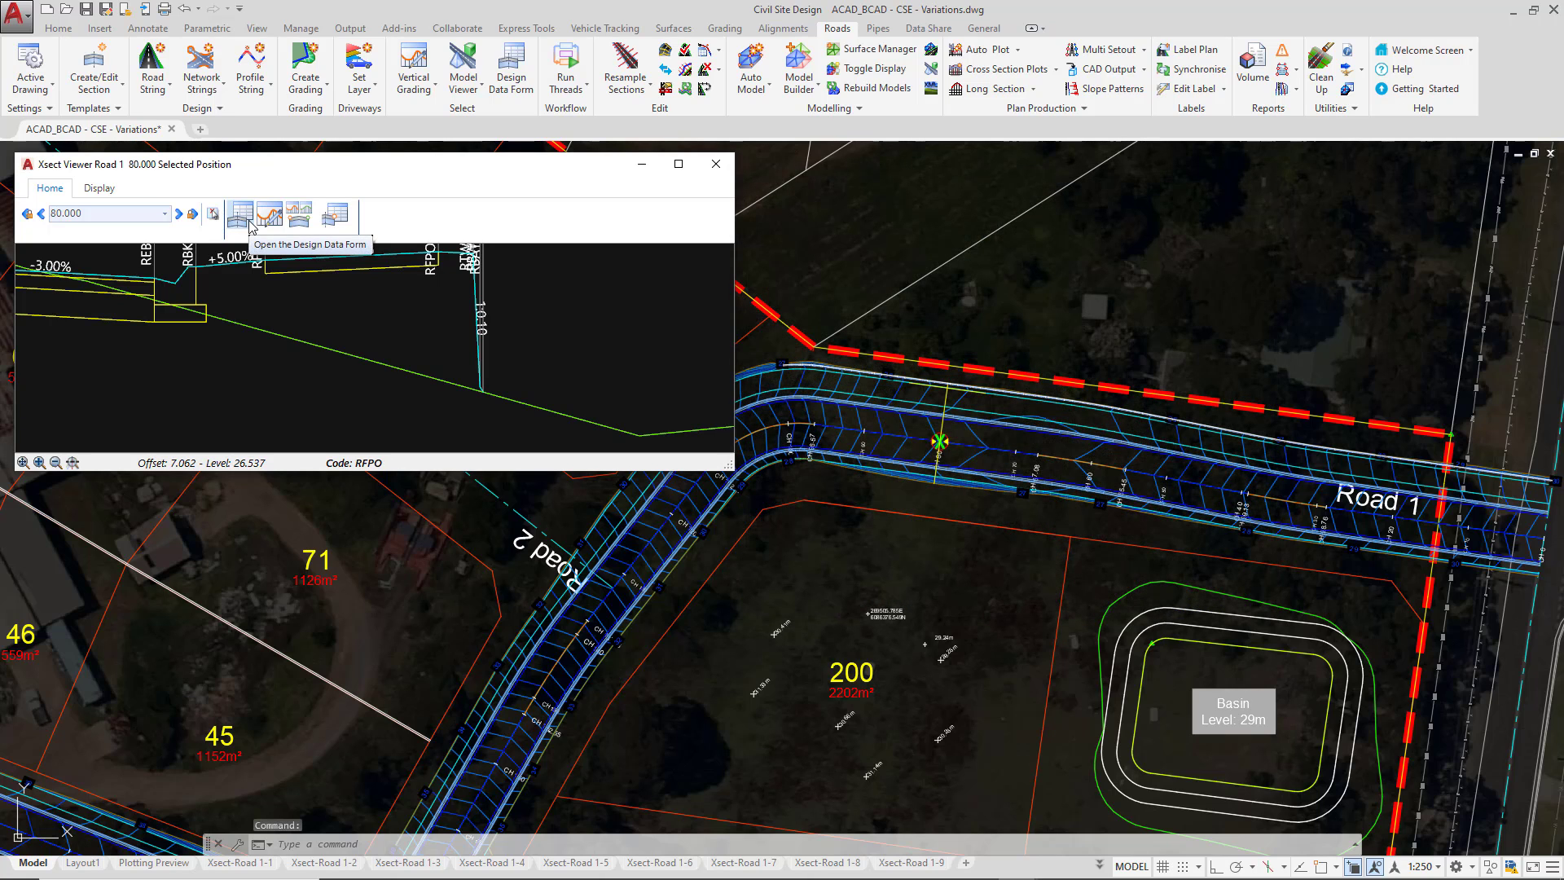
Review the RTW and RBW variation entries in Road 1's full Design Data Form, and close it
{"action": "left_click", "coordinate": [241, 216]}
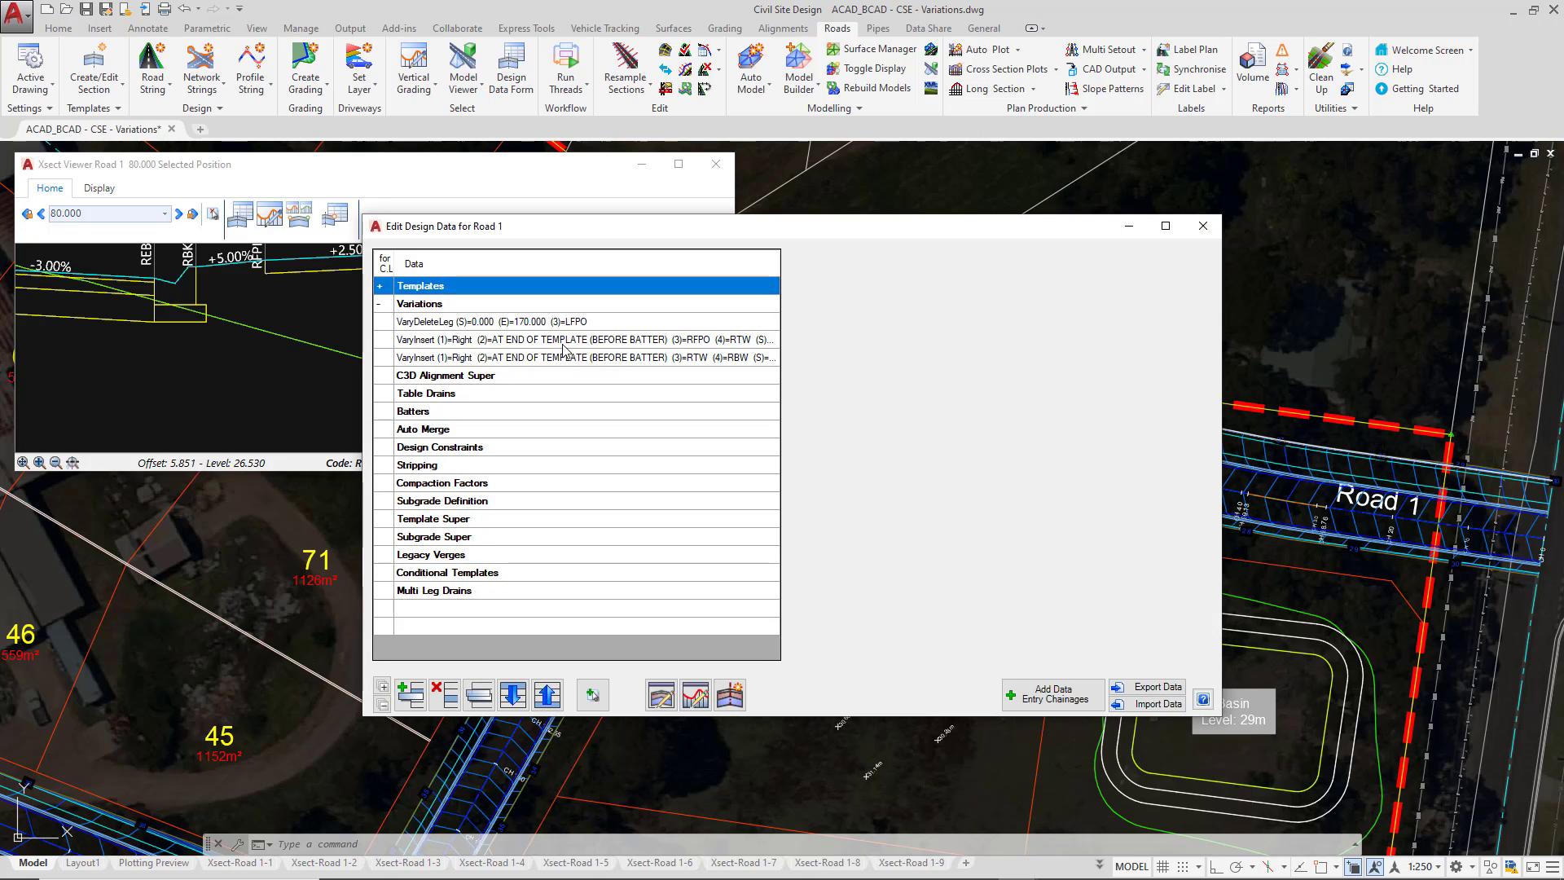
{"action": "left_click", "coordinate": [566, 340]}
{"action": "left_click", "coordinate": [584, 359]}
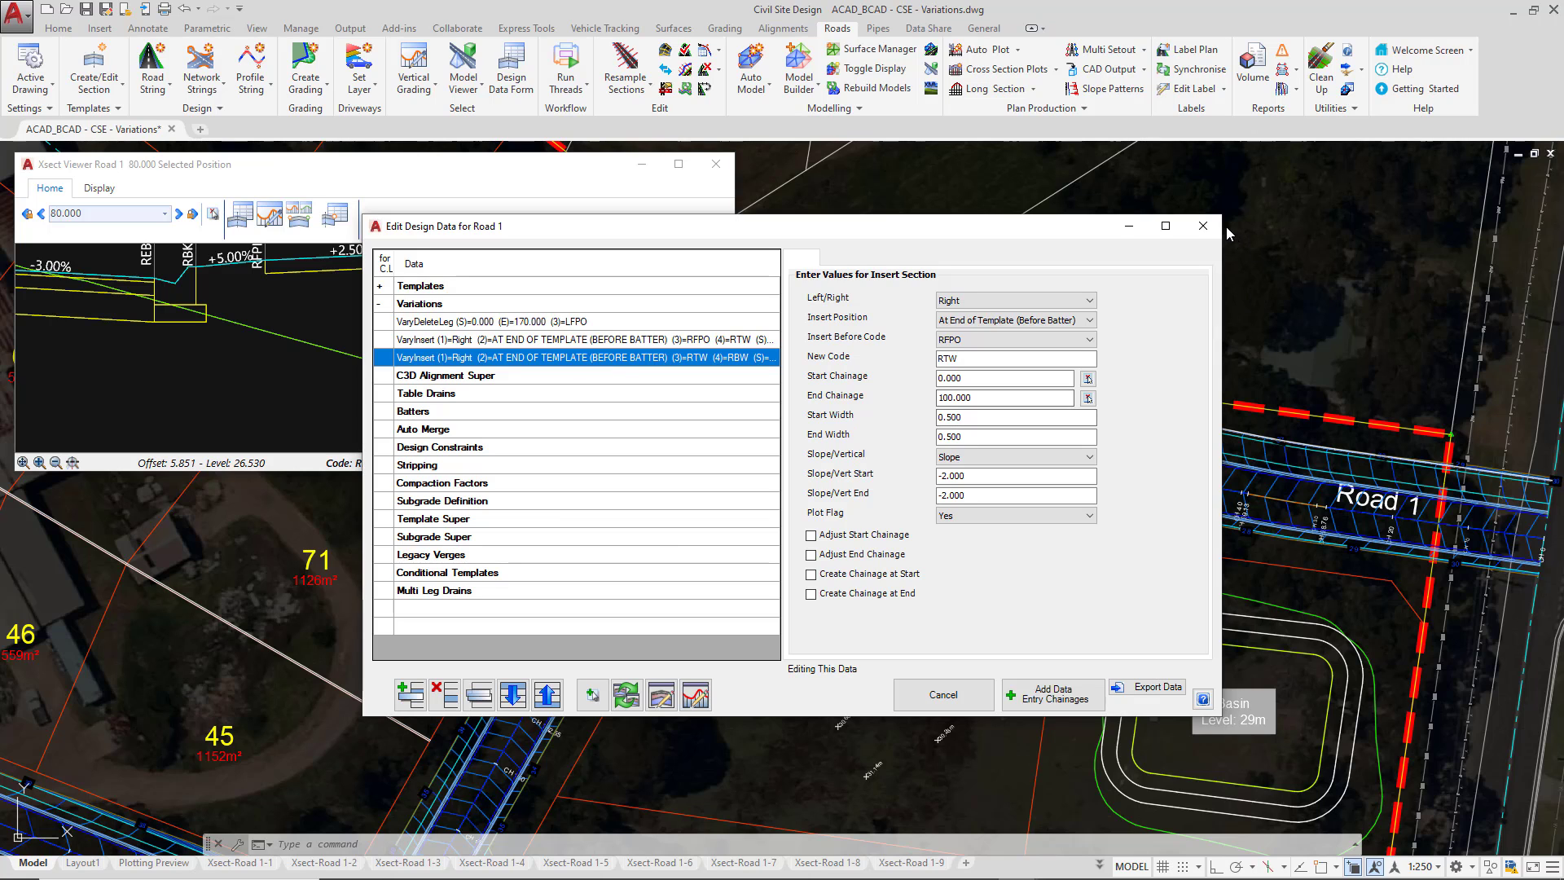
{"action": "left_click", "coordinate": [1204, 226]}
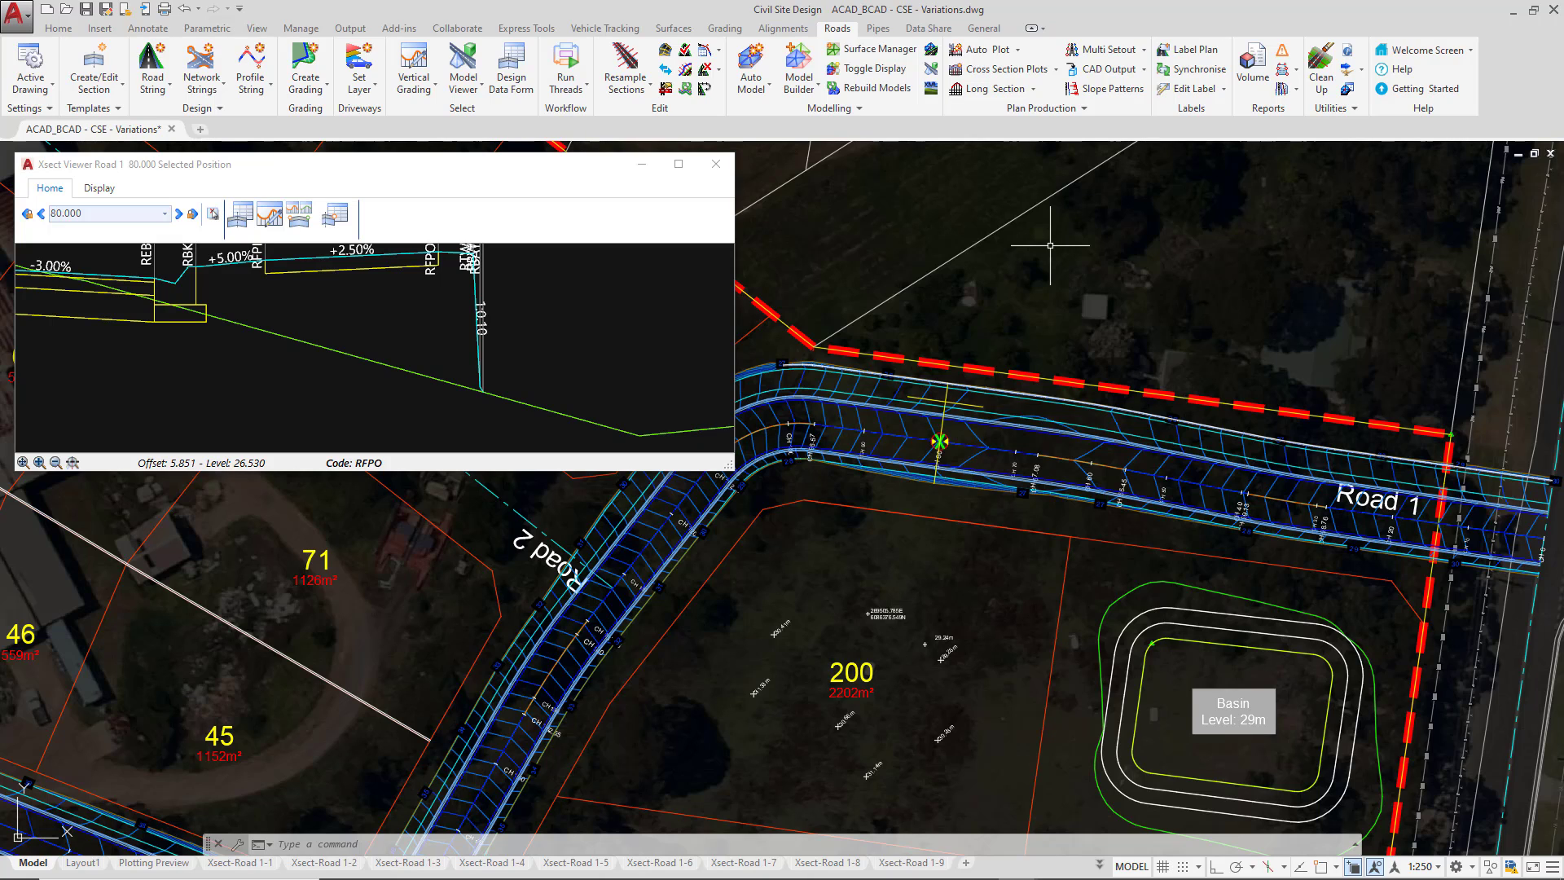
Open the Model Viewer and inspect Road 1's wall face and footpath edge in 3D
{"action": "left_click", "coordinate": [458, 64]}
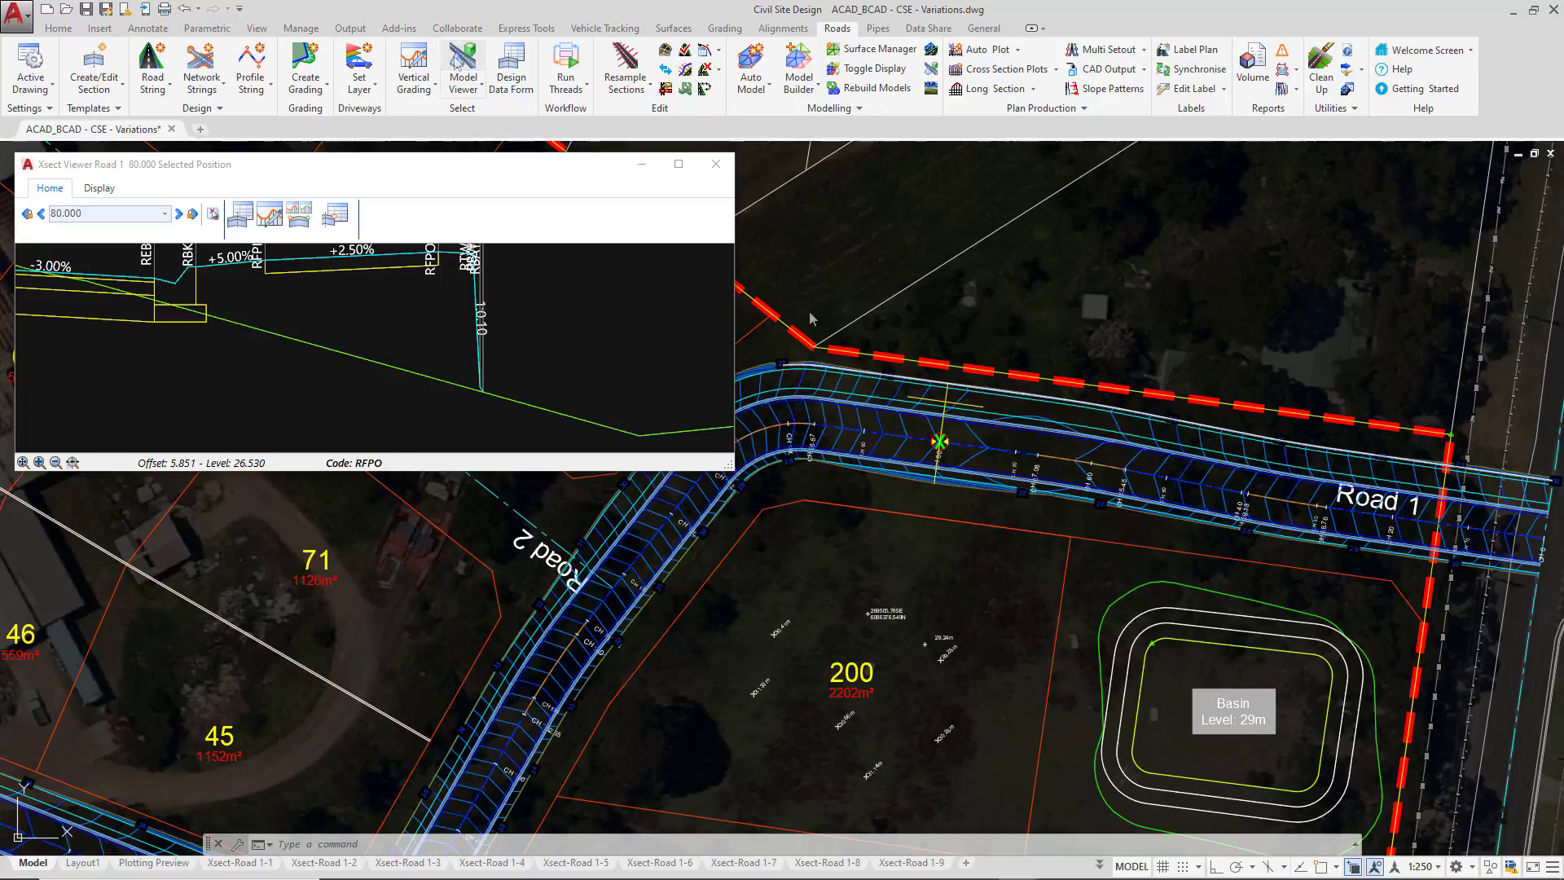
{"action": "scroll", "coordinate": [1253, 457], "scroll_direction": "up", "scroll_amount": 10}
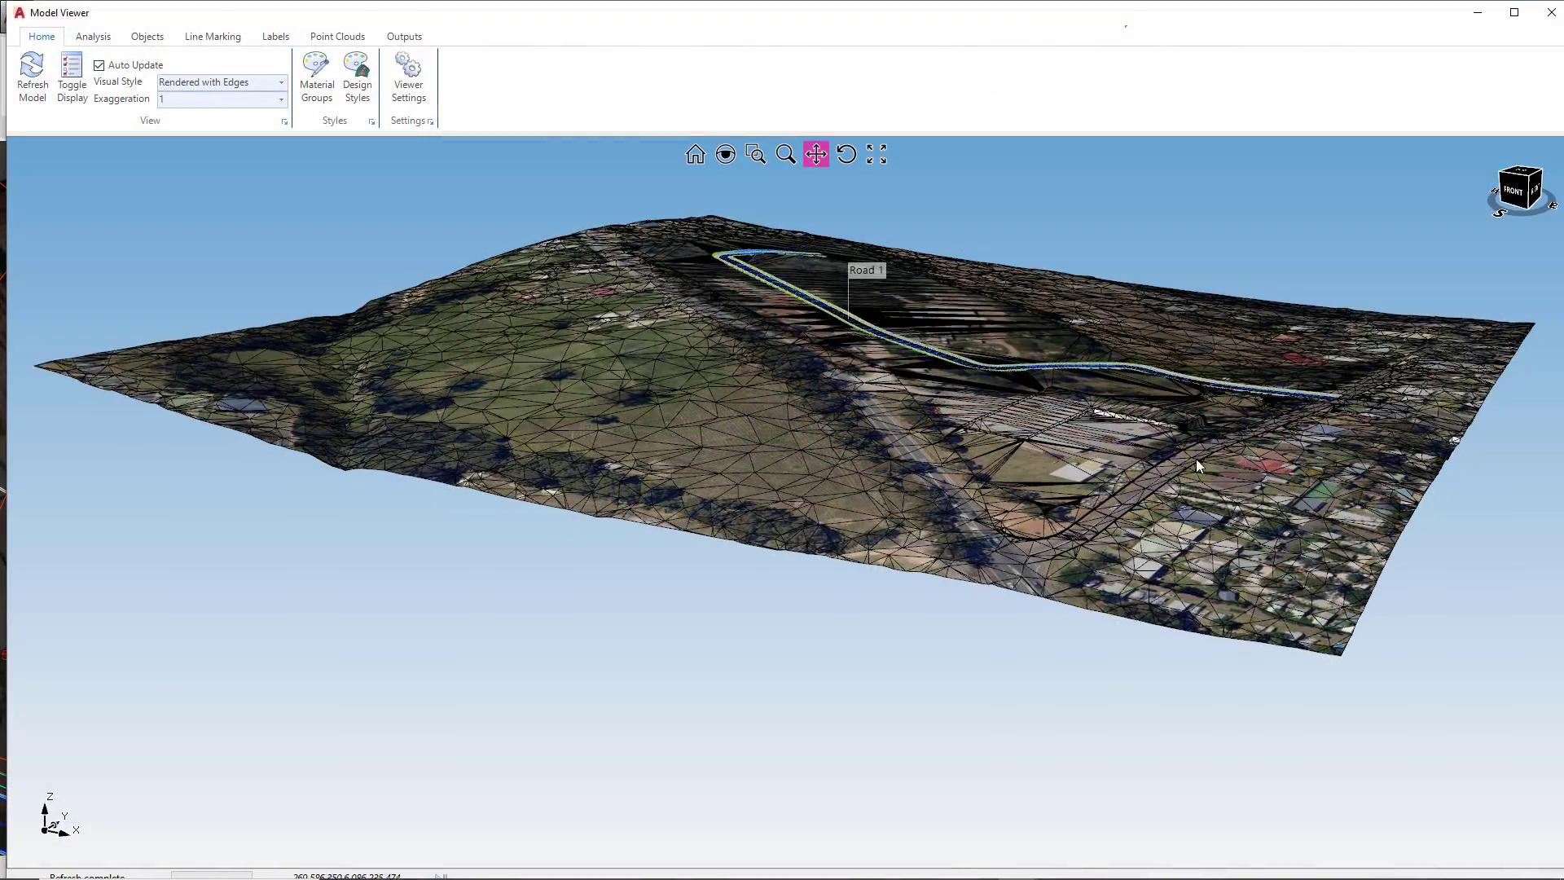
{"action": "scroll", "coordinate": [1174, 383], "scroll_direction": "up", "scroll_amount": 8}
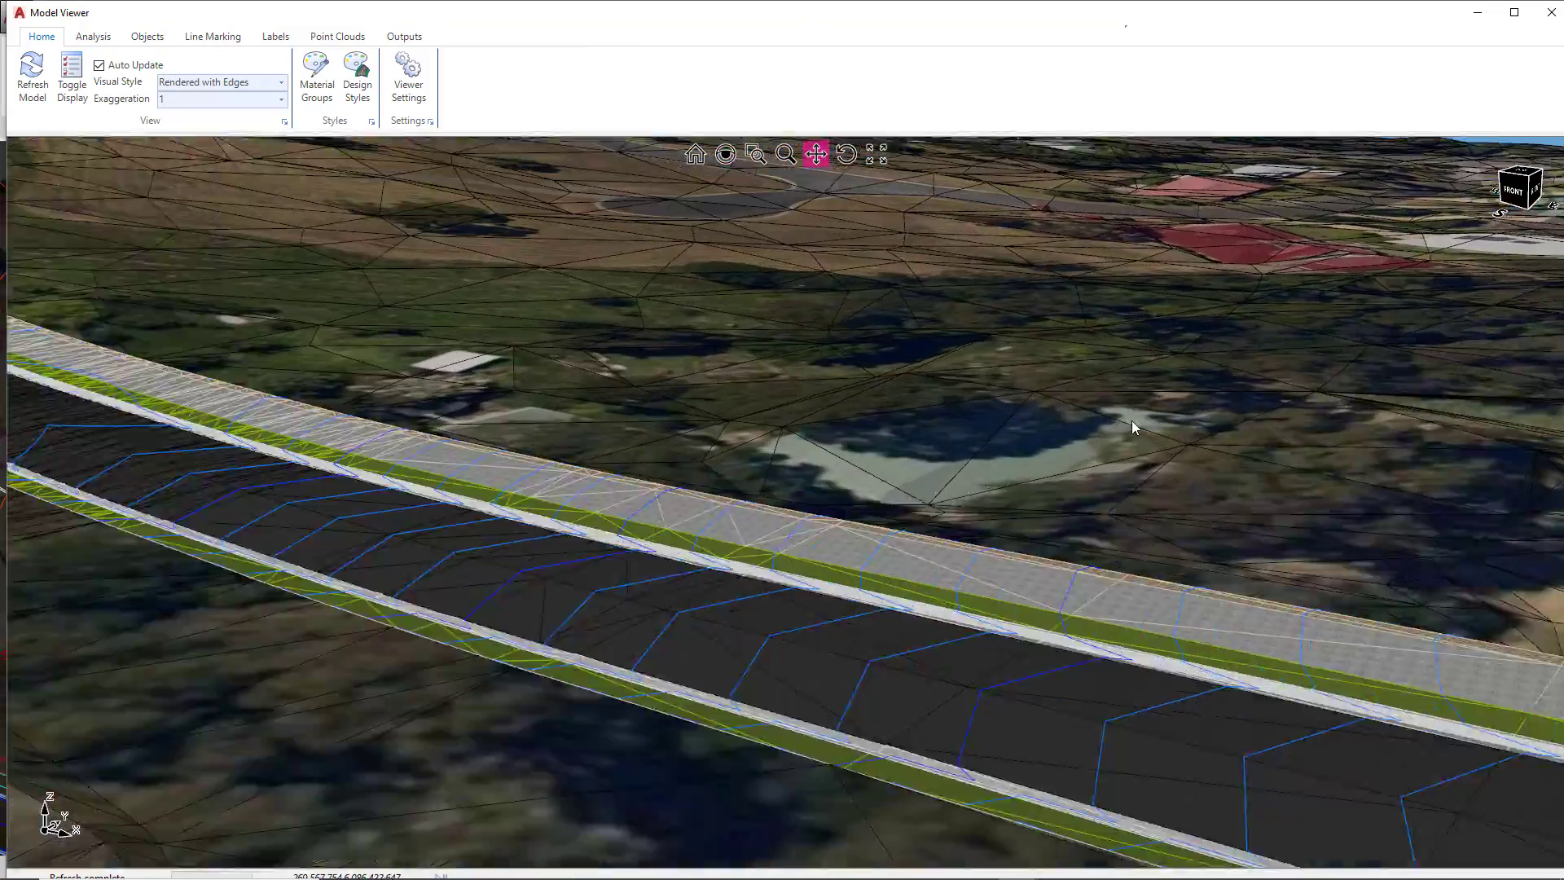
{"action": "middle_click_drag", "start_coordinate": [1116, 499], "coordinate": [1009, 493]}
{"action": "left_click_drag", "start_coordinate": [753, 485], "coordinate": [1180, 412]}
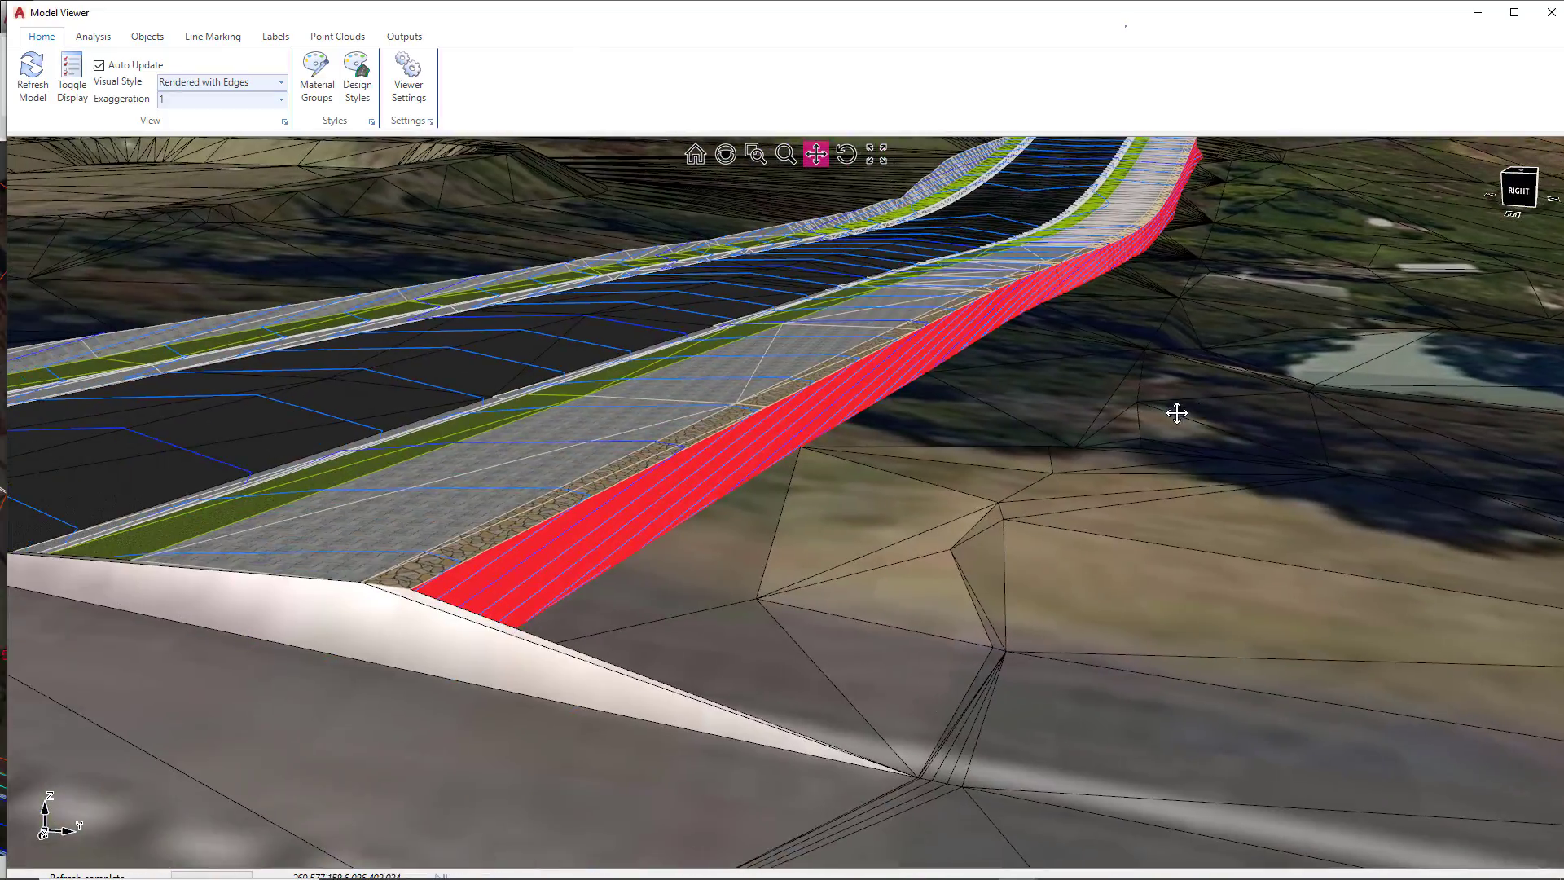
{"action": "scroll", "coordinate": [751, 436], "scroll_direction": "up", "scroll_amount": 2}
{"action": "left_click_drag", "start_coordinate": [988, 438], "coordinate": [952, 440]}
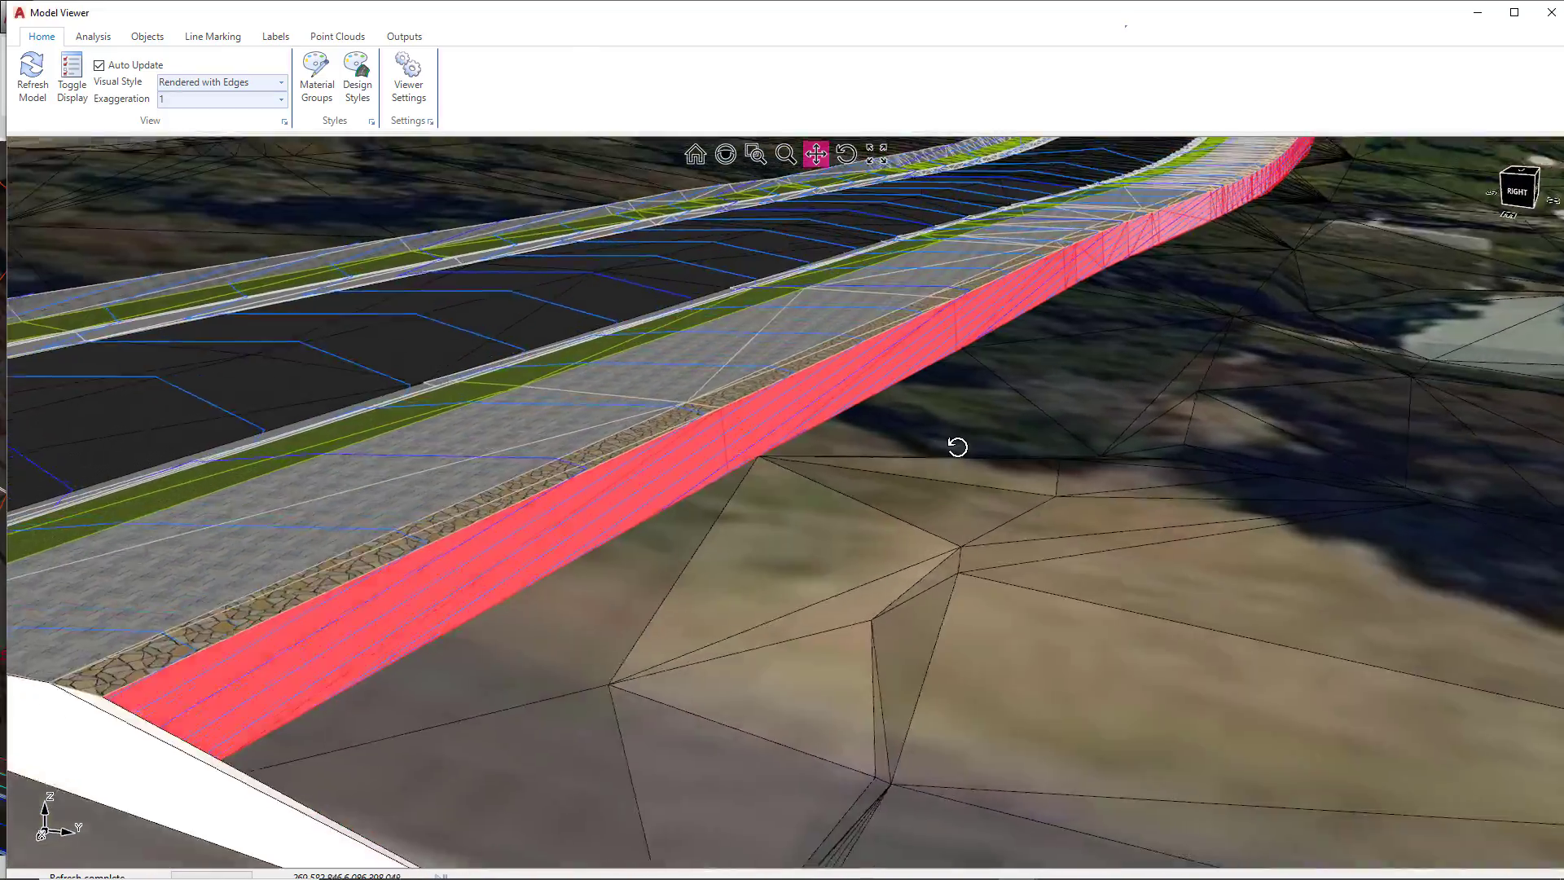